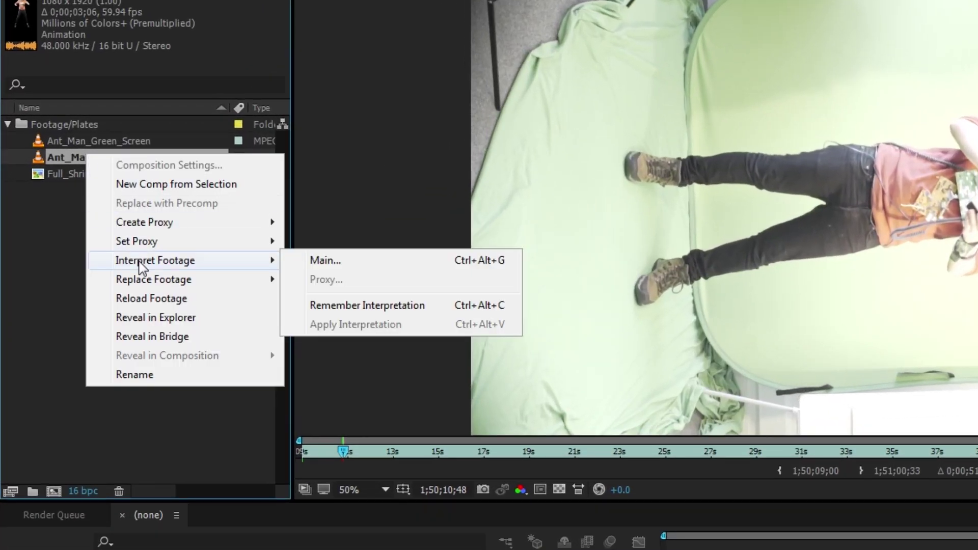
- Interpret the keyed footage so that it conforms to a frame rate of 23.976 frames per second
left_click(318, 262)
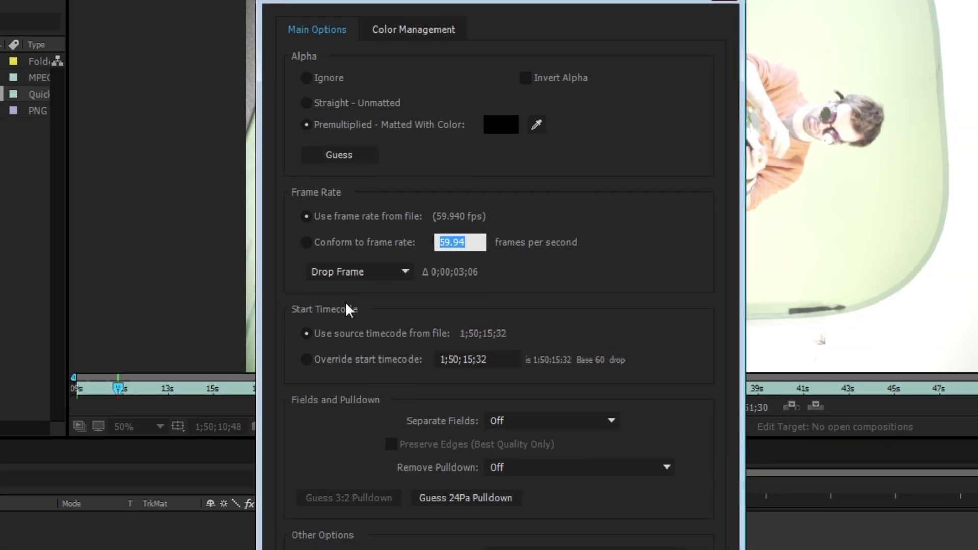
type("23.976")
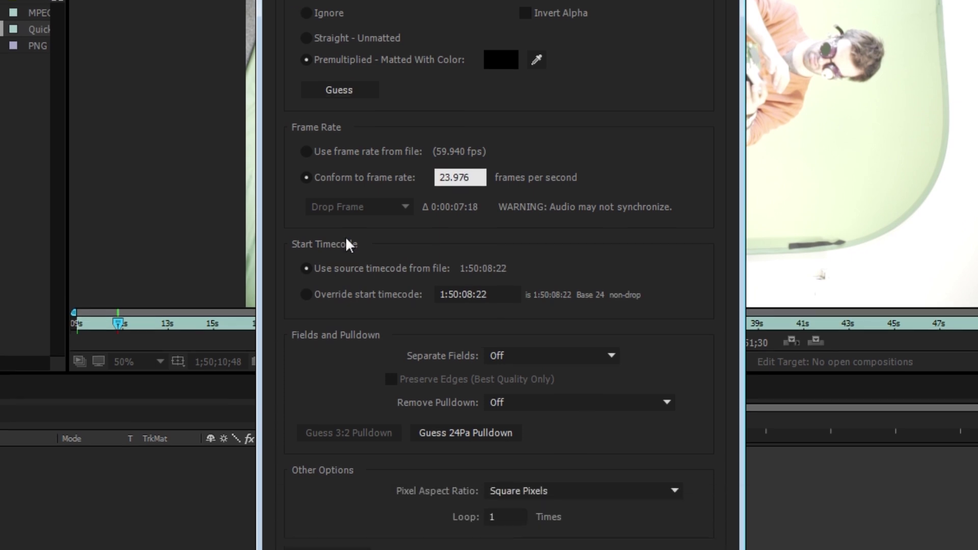
left_click(584, 473)
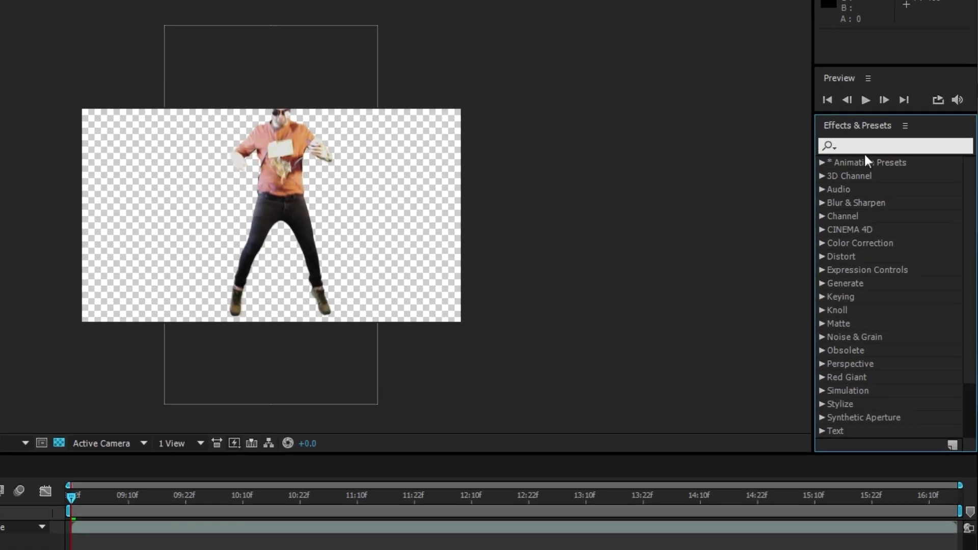
- Find the Timewarp effect and apply it to the Ant_Man_Keyed.mov layer
left_click(864, 151)
type("timewarp")
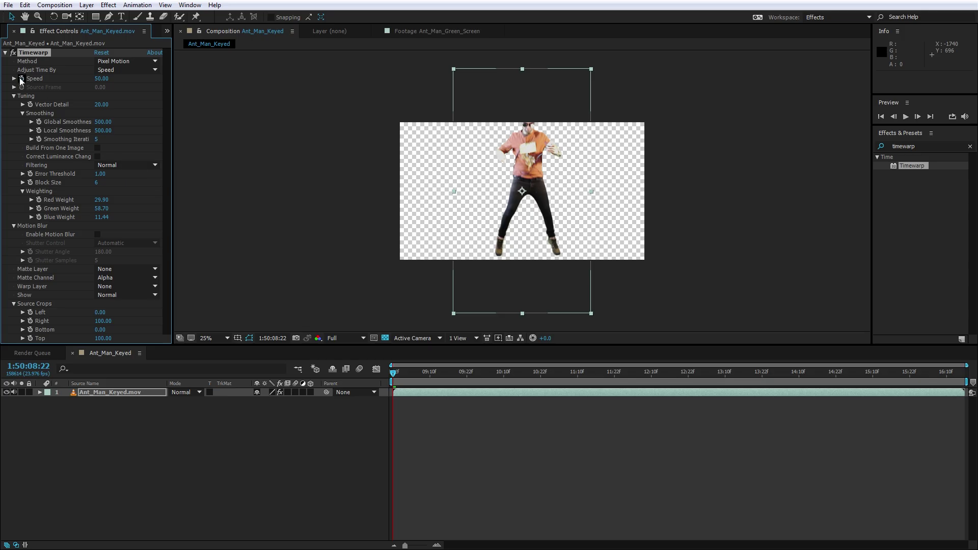
- Keyframe the Timewarp speed at 50 on the first frame and at 1:50:09:15, then move slightly further along the timeline
key("space")
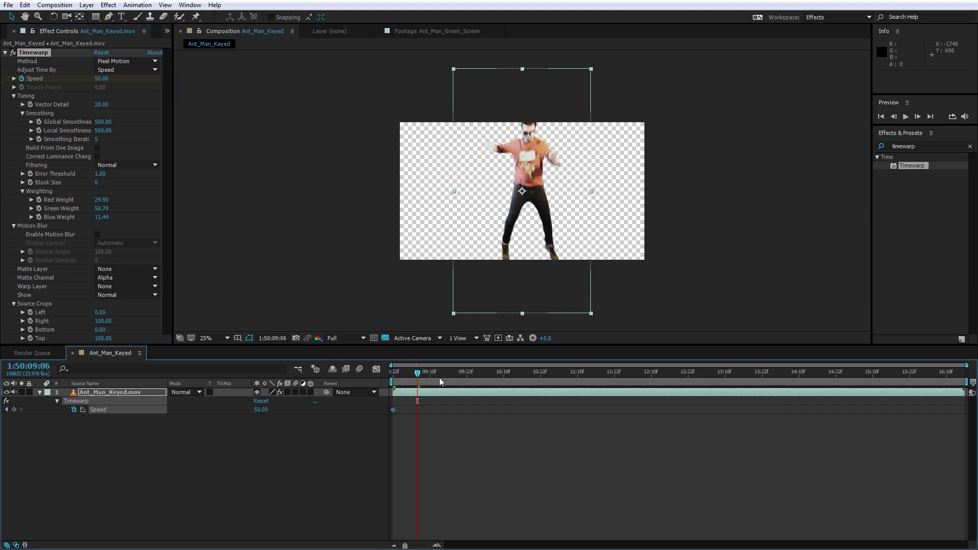
scroll(509, 239, "up", 2)
left_click_drag(510, 239, 506, 191)
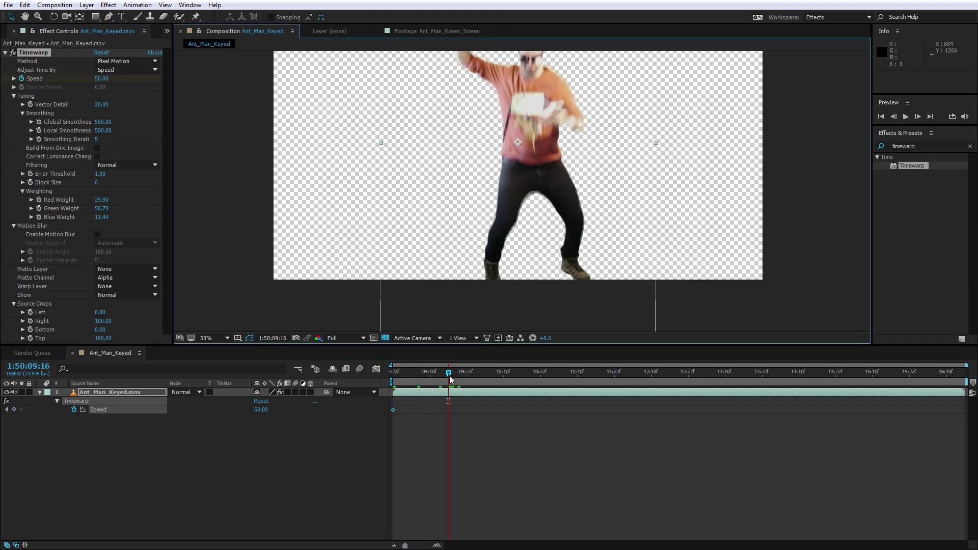
mouse_move(449, 375)
left_mouse_down()
mouse_move(415, 376)
mouse_move(465, 385)
mouse_move(447, 385)
left_mouse_up()
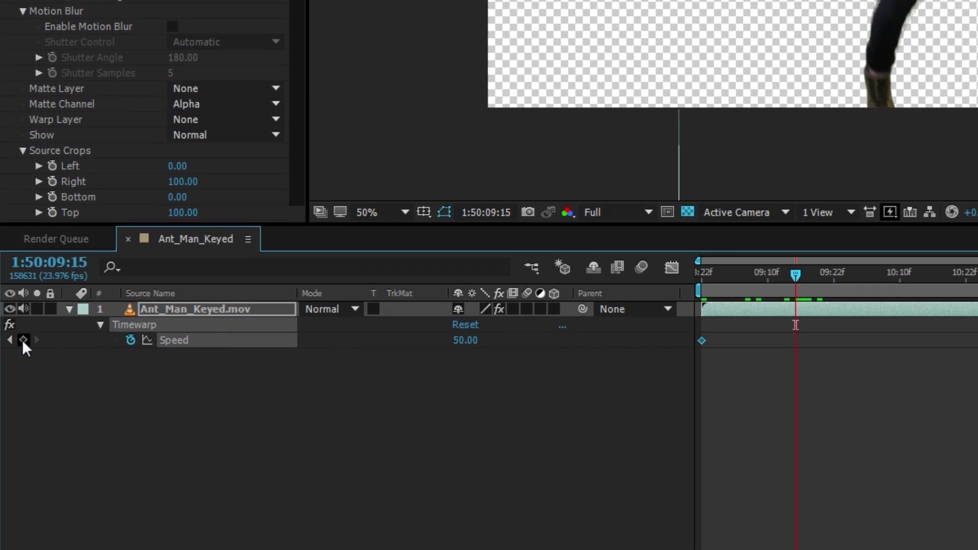
left_click(23, 341)
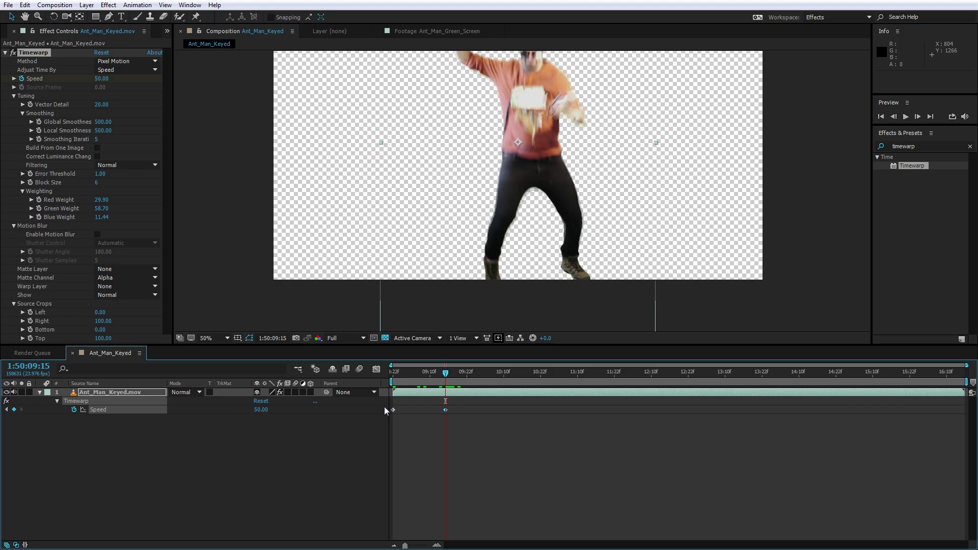
left_click(458, 380)
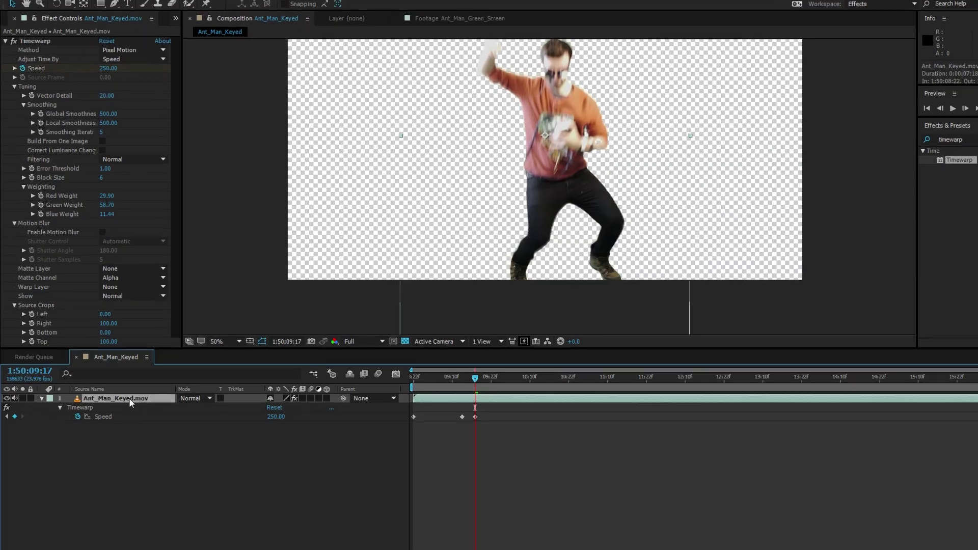
- Pre-compose the Ant_Man_Keyed.mov layer, moving all attributes into the new composition
key("ctrl+shift+c")
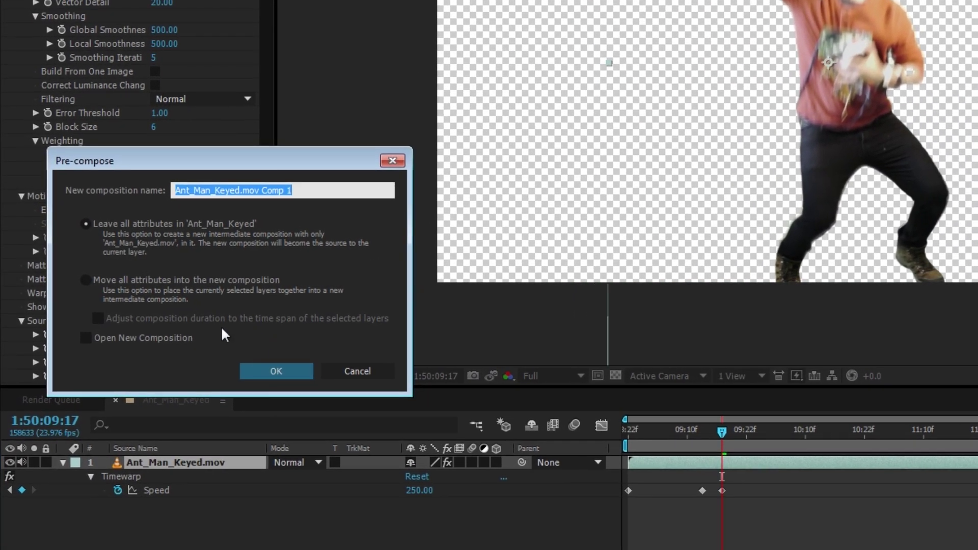
left_click(94, 282)
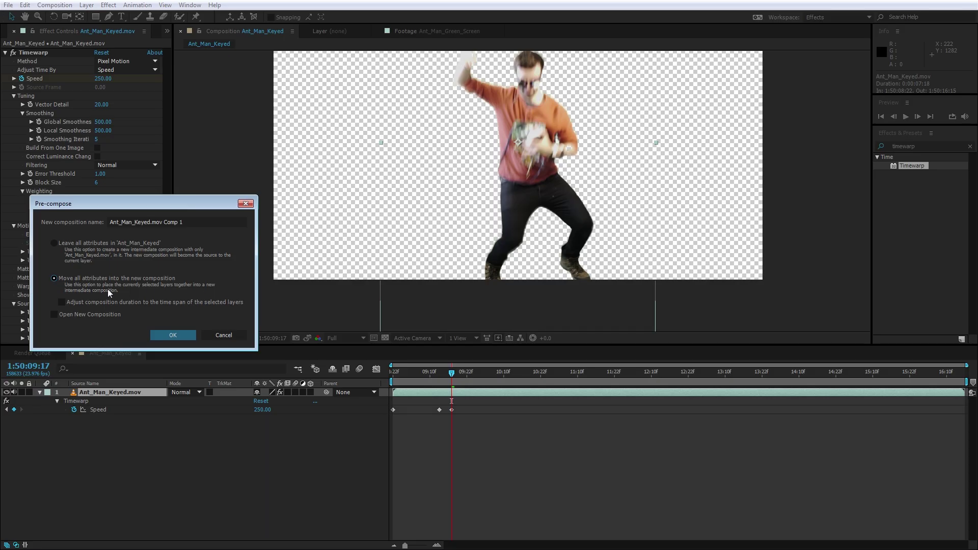
left_click(167, 338)
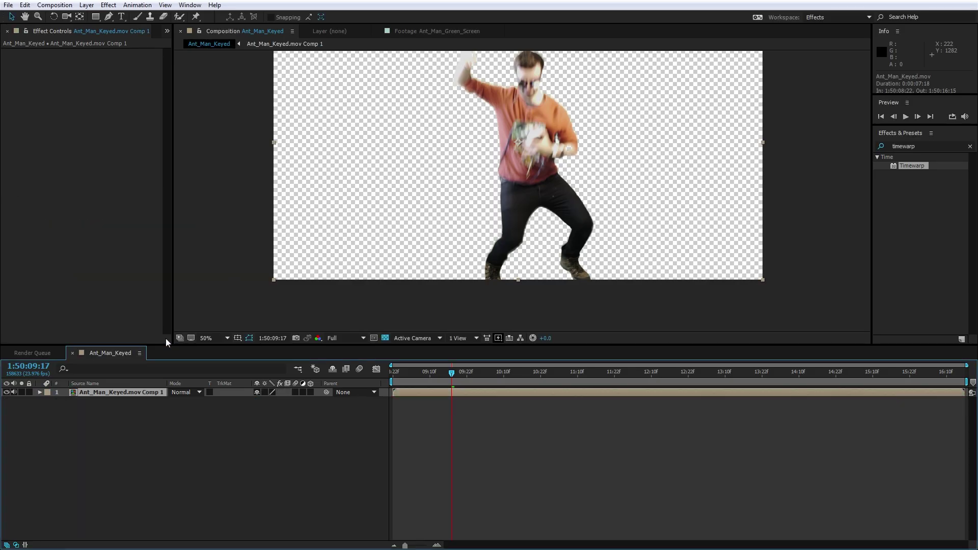
- Open the settings of Ant_Man_Keyed.mov Comp 1 and resize that composition to 1080 x 1920
double_click(130, 391)
left_click(54, 4)
left_click(71, 30)
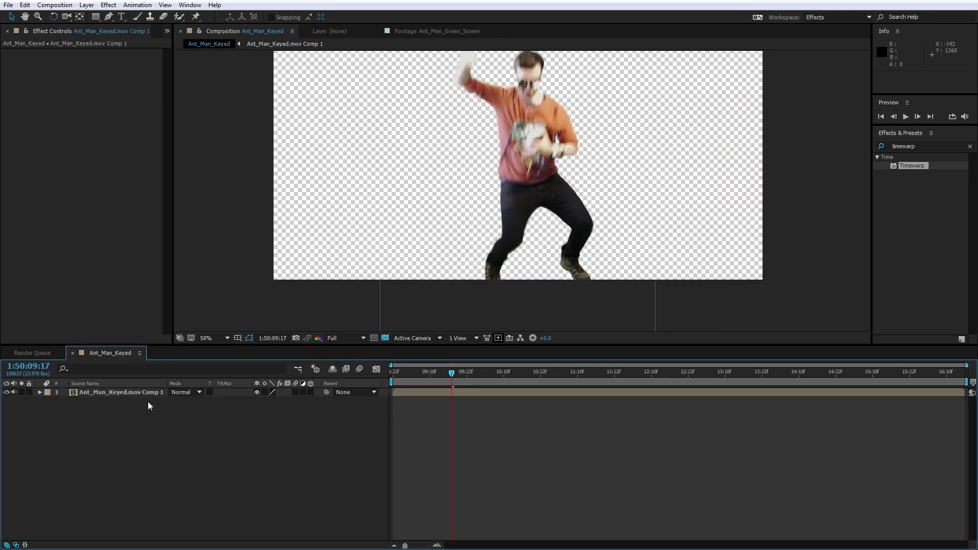
- Keyframe the Time Re-Mapped layer's anchor point from 540, 1451 at the start to follow the feet through the jump, and preview it
left_click_drag(278, 401, 540, 391)
key("Page_Down")
key("Page_Down")
key("Page_Down")
key("Page_Down")
key("Page_Down")
key("Page_Down")
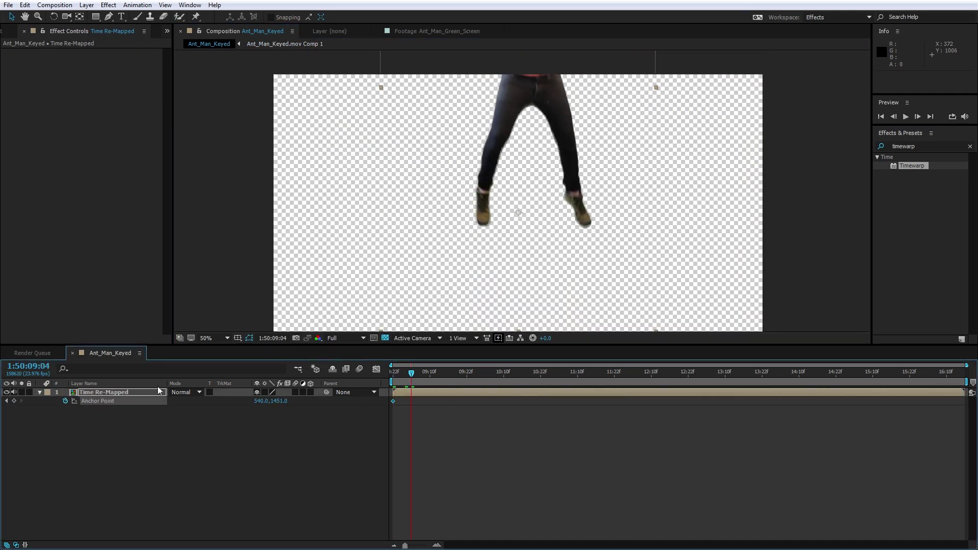
left_click_drag(278, 401, 289, 401)
key("Page_Down")
key("Page_Down")
key("Page_Down")
key("Page_Down")
left_click_drag(278, 400, 289, 401)
key("Page_Down")
key("Page_Down")
key("Page_Down")
key("Page_Down")
key("Page_Down")
key("Page_Down")
key("Page_Down")
key("Page_Down")
key("Page_Down")
key("Page_Down")
key("Page_Down")
key("Page_Down")
key("Page_Down")
key("Page_Down")
key("Page_Down")
key("space")
- Keyframe the Time Re-Mapped layer's scale at 150% on the first frame
left_click(133, 393)
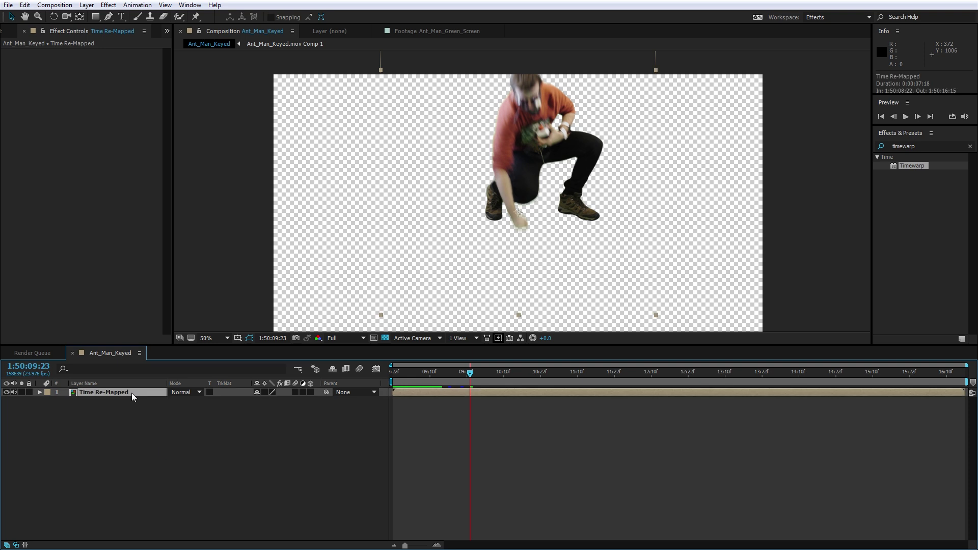
key("s")
key("Home")
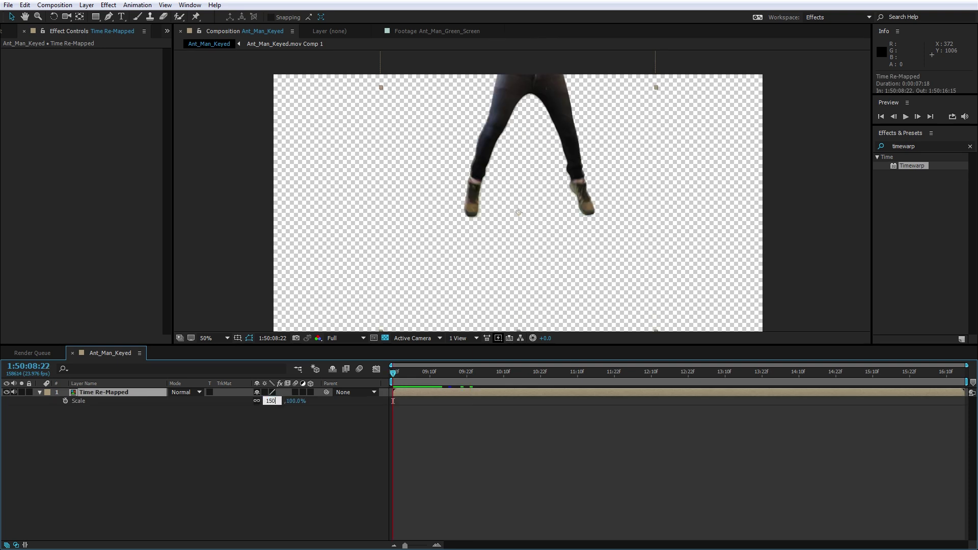
type("150")
key("Return")
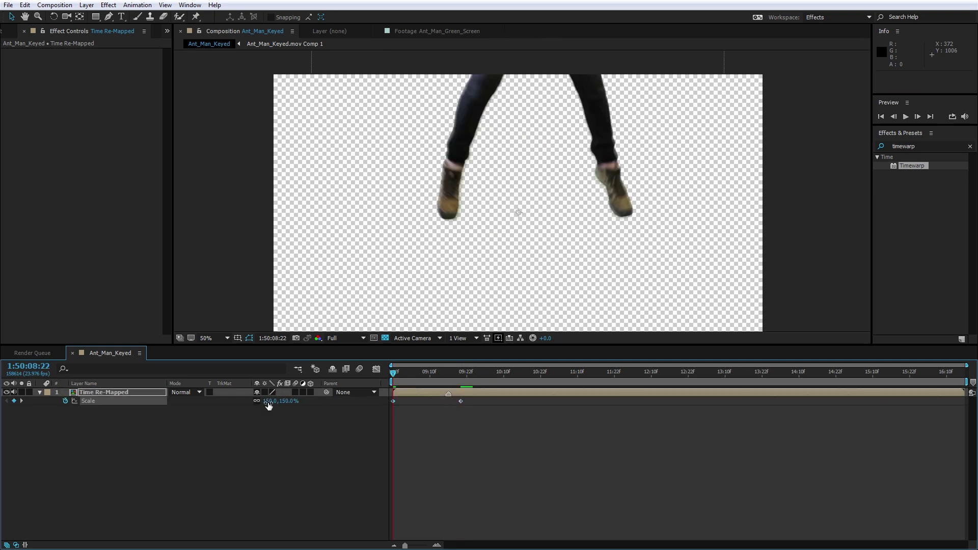
- Add Full_Shrink_Plate.png beneath the Time Re-Mapped layer and fit it to the composition's width
left_click(41, 172)
key("ctrl+slash")
right_click(93, 411)
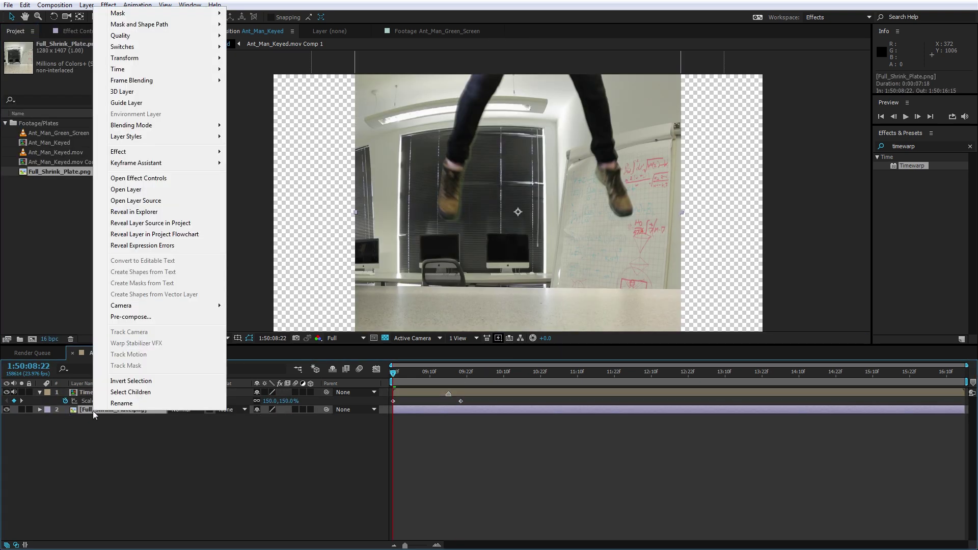
mouse_move(154, 65)
left_click(276, 205)
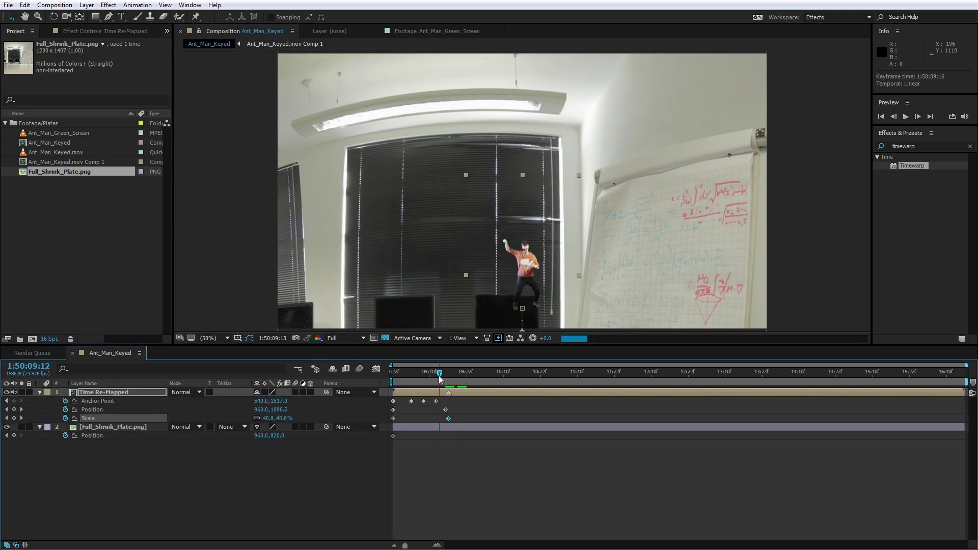
- Retime the position keyframes of the Time Re-Mapped and Full_Shrink_Plate.png layers and preview the shrink
left_click_drag(437, 374, 439, 379)
left_click_drag(448, 435, 439, 435)
left_click_drag(448, 410, 439, 410)
key("ctrl+z")
left_click_drag(423, 373, 436, 407)
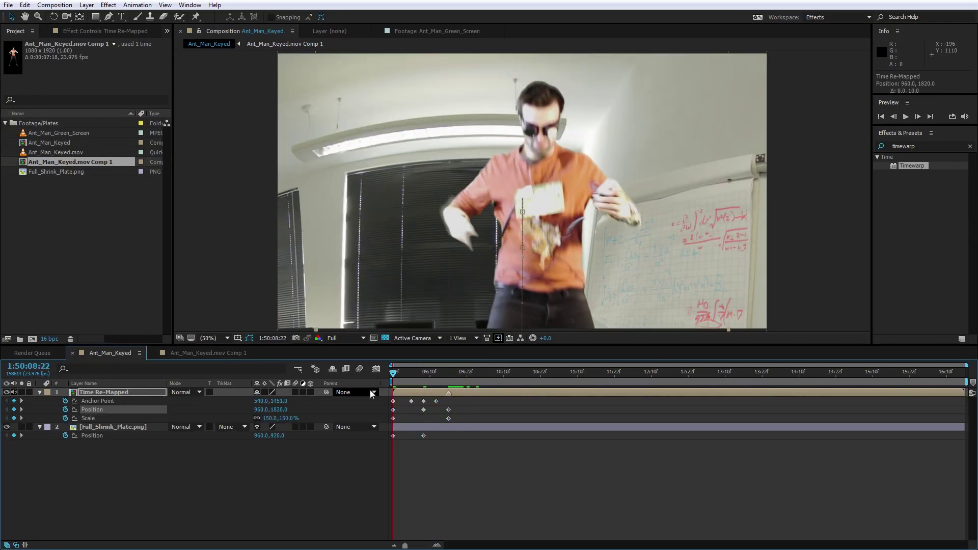
left_click(465, 457)
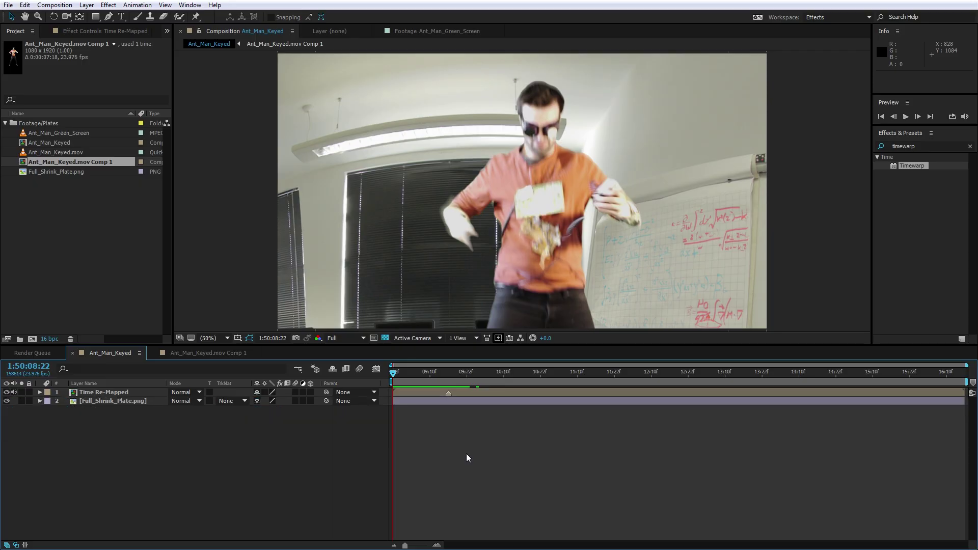
- Duplicate the Time Re-Mapped layer and remove the copy's anchor point, position and scale keyframes
left_click(424, 392)
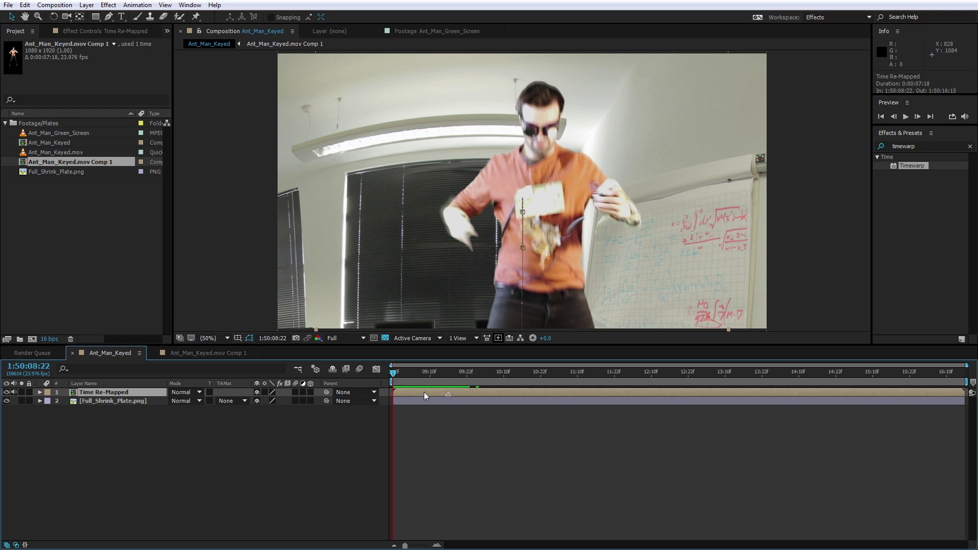
key("ctrl+d")
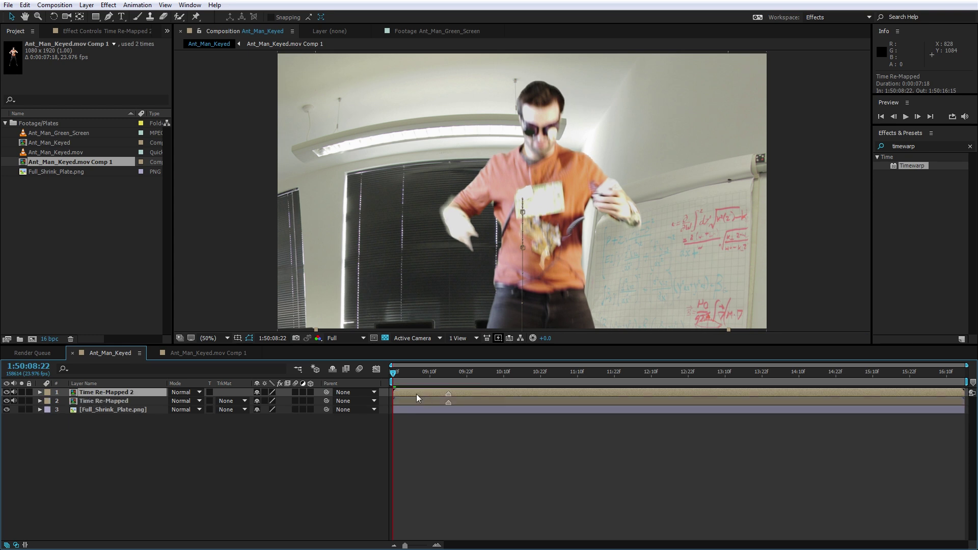
key("u")
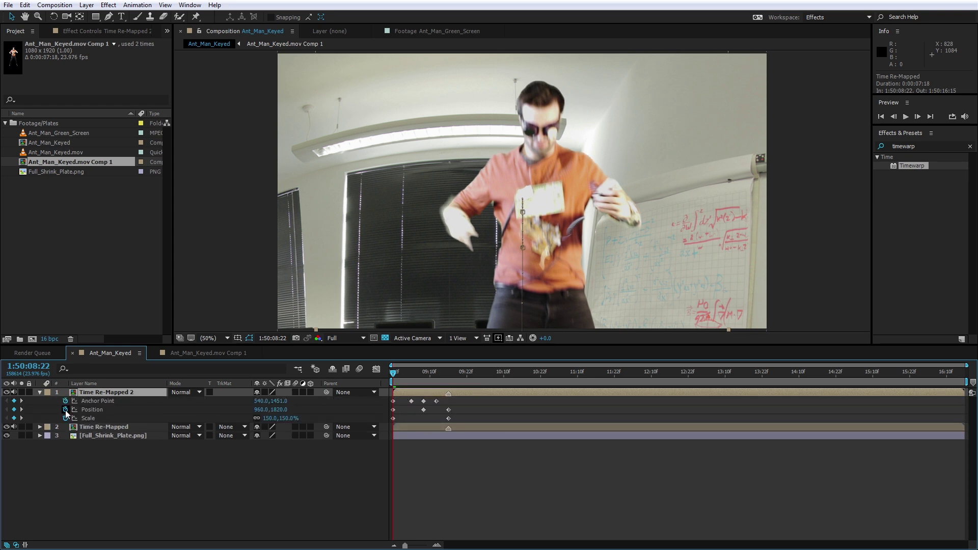
left_click(66, 403)
left_click_drag(66, 401, 66, 420)
- Freeze the Time Re-Mapped 2 layer on its first frame and place it beneath the original layer
right_click(402, 396)
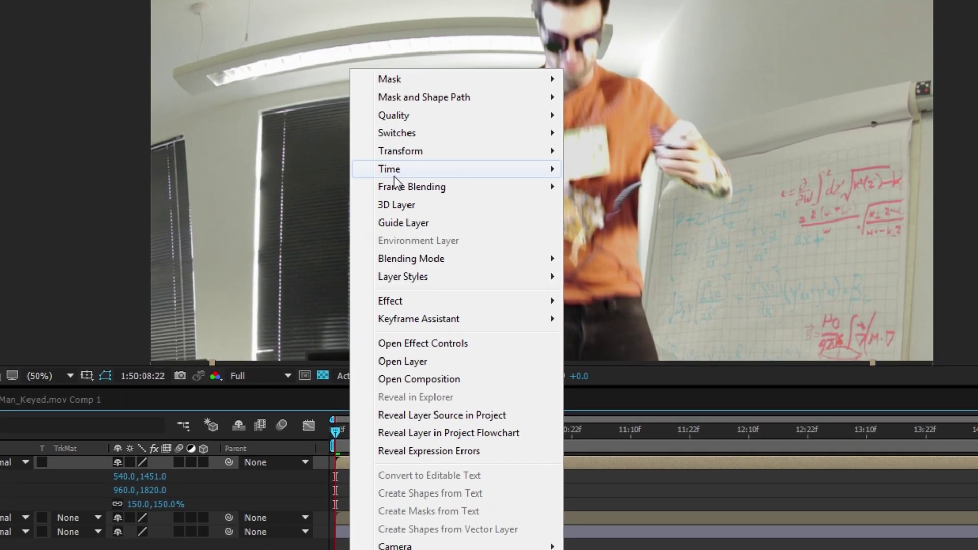
mouse_move(395, 173)
left_click(611, 219)
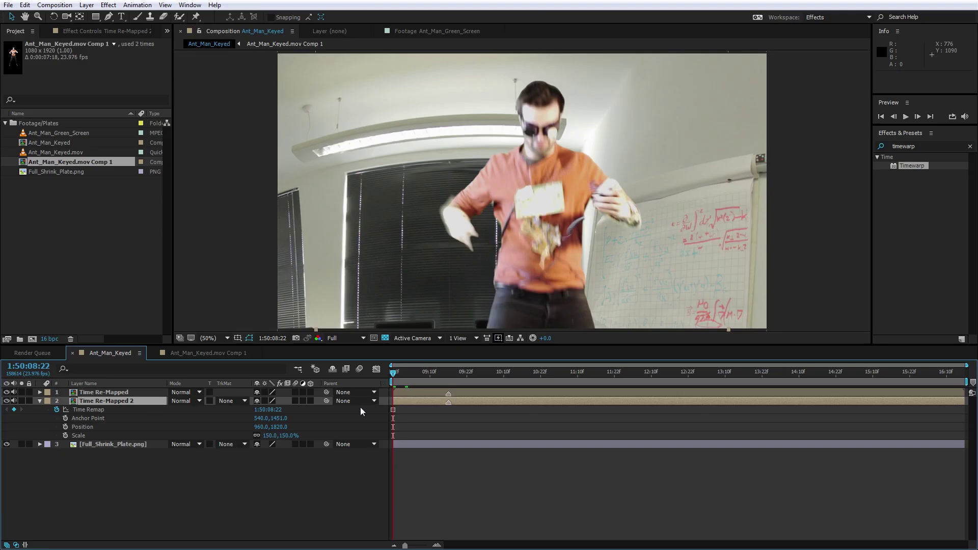
- Parent Time Re-Mapped 2 to the Full_Shrink_Plate.png layer and show the plate's position keyframes
left_click_drag(258, 421, 145, 447)
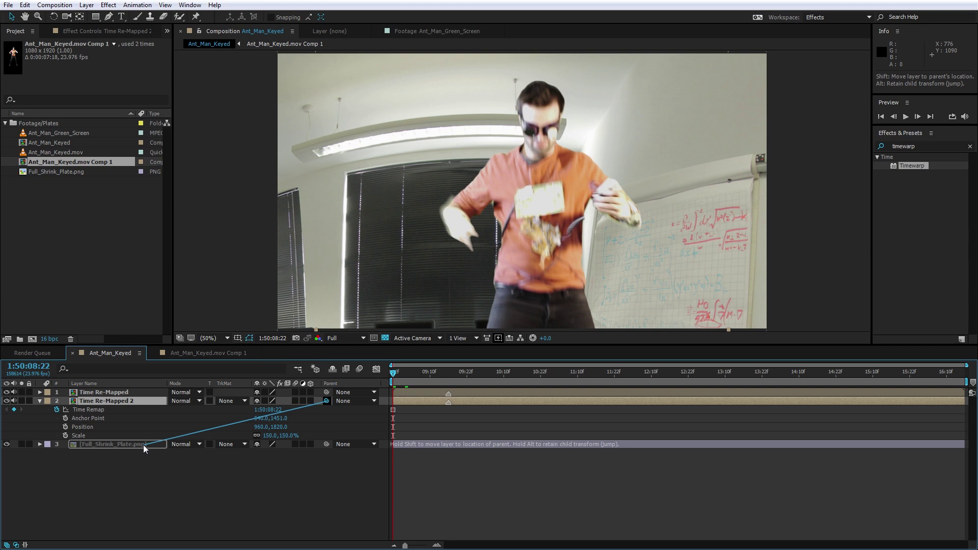
key("u")
key("u")
key("u")
left_click(411, 410)
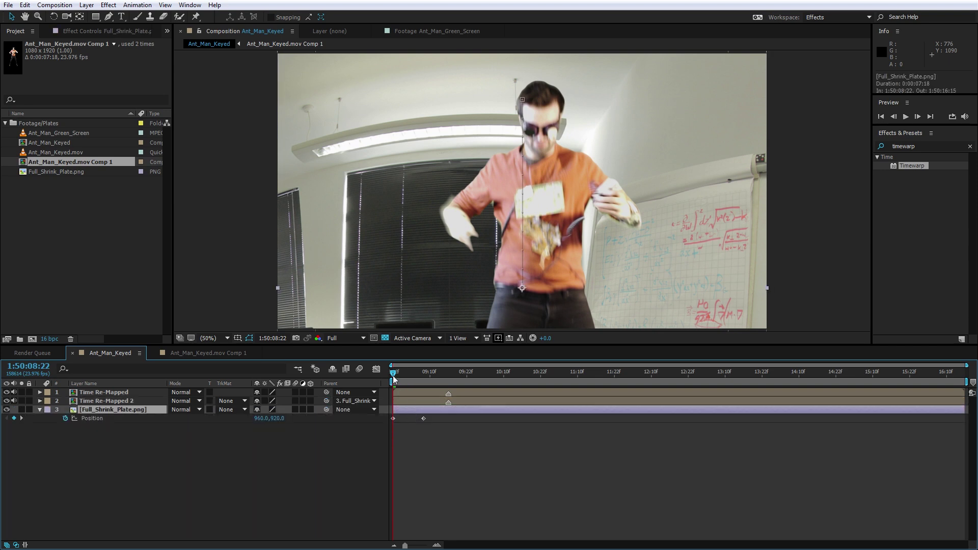
- Duplicate Time Re-Mapped at 1:50:09:02 and make the copy a frozen, unanimated layer beneath the original, parented to the plate
left_click_drag(393, 378, 405, 378)
left_click(403, 392)
key("ctrl+d")
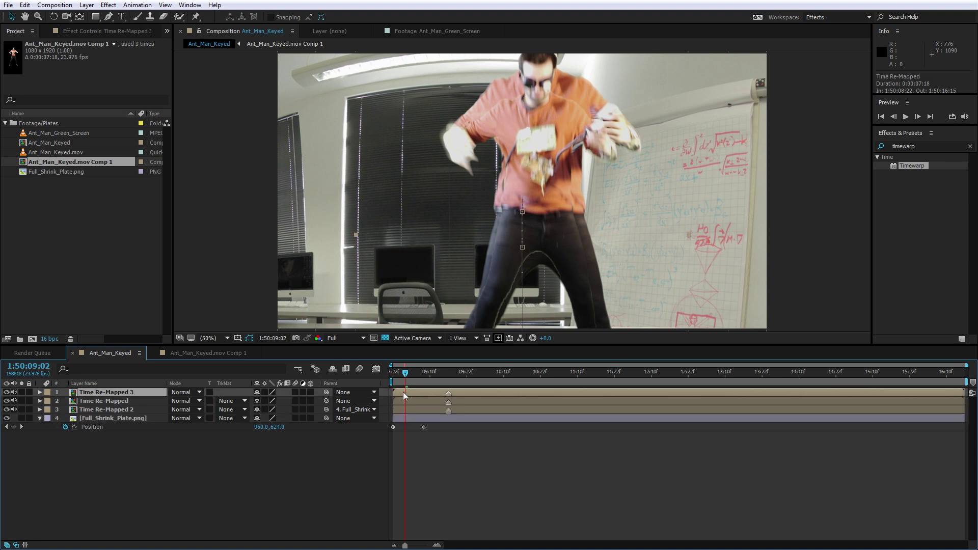
key("u")
key("u")
left_click(117, 410)
left_click(123, 427, "shift")
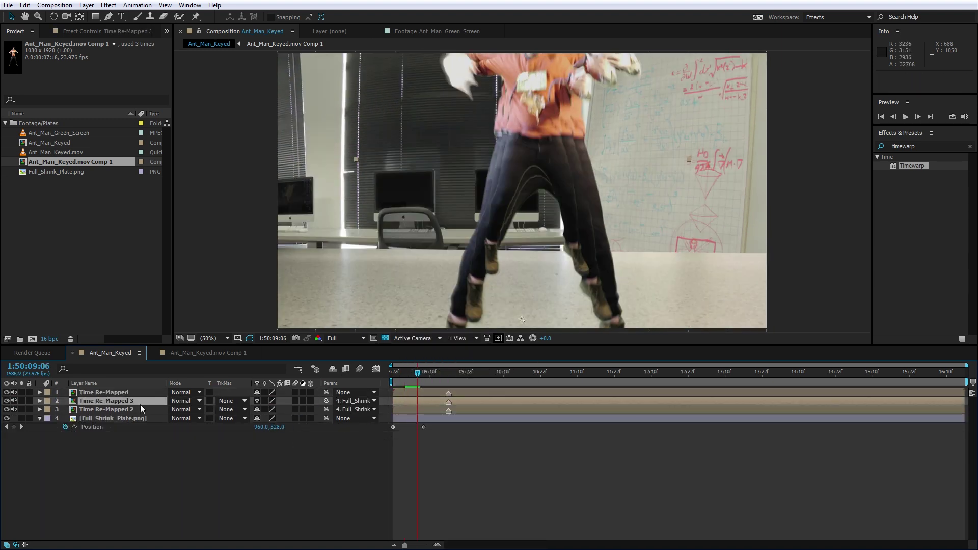
- Create another freeze-frame duplicate of Time Re-Mapped for 1:50:09:06, parented to the Full_Shrink_Plate.png layer
left_click(133, 393)
key("ctrl+d")
right_click(141, 401)
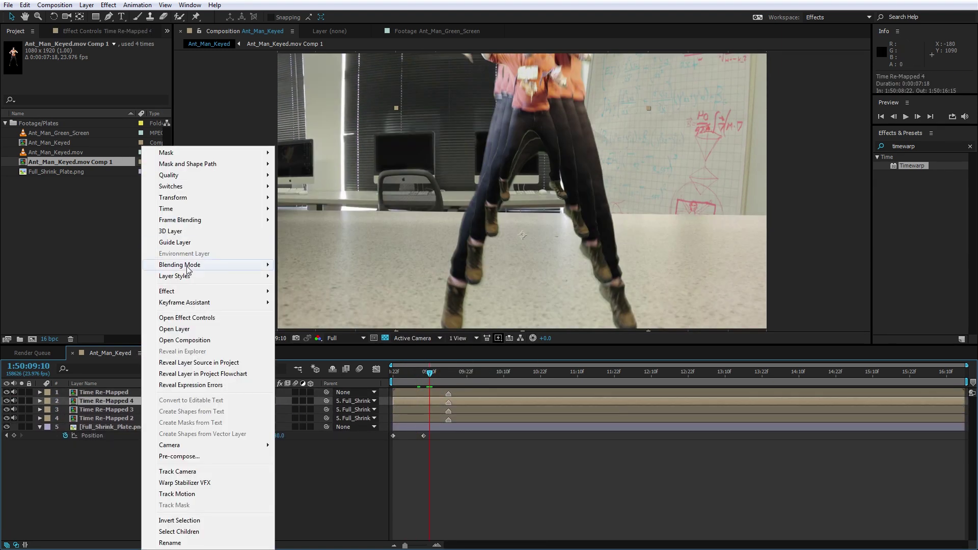
left_click(300, 242)
- Create two more freeze-frame duplicates of Time Re-Mapped, held at 1:50:09:10 and 1:50:09:14
key("ctrl+d")
left_click(262, 245)
mouse_move(110, 393)
left_mouse_down()
mouse_move(128, 403)
mouse_move(117, 408)
mouse_move(119, 441)
left_mouse_up()
key("ctrl+d")
right_click(76, 401)
left_click(237, 242)
- Create further freeze-frame duplicates of Time Re-Mapped without transform keyframes, held at 1:50:09:12 and 1:50:09:15
key("shift+a")
key("shift+p")
key("shift+s")
left_click(102, 393)
key("ctrl+d")
left_click(107, 393)
key("ctrl+d")
- Show the Time Remap keyframes of all frozen duplicates and trim each layer's start to its own keyframe
left_click(122, 453, "shift")
key("u")
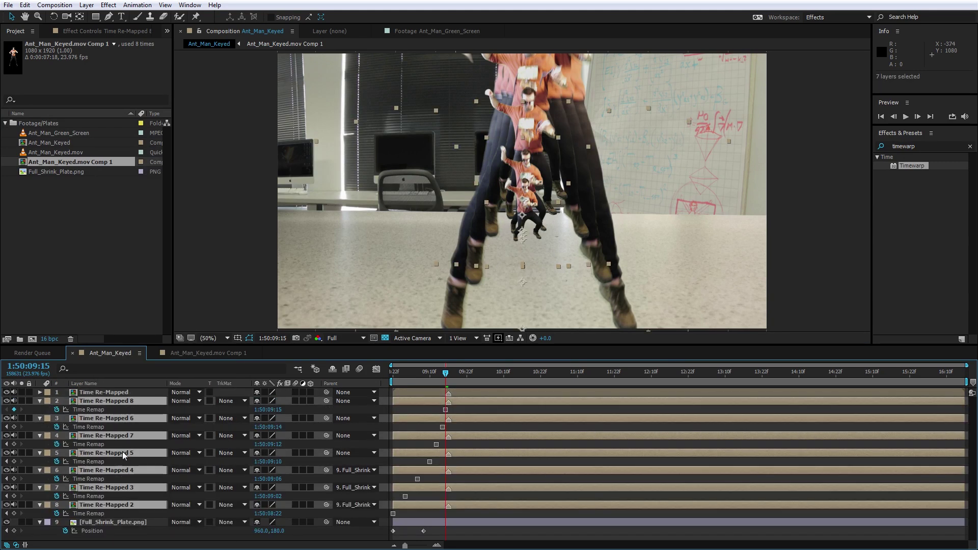
left_click(408, 512)
mouse_move(393, 488)
left_mouse_down()
mouse_move(405, 487)
mouse_move(392, 505)
left_mouse_up()
left_click_drag(405, 470, 418, 470)
left_click_drag(405, 453, 436, 436)
left_click_drag(405, 418, 442, 419)
left_click(405, 403)
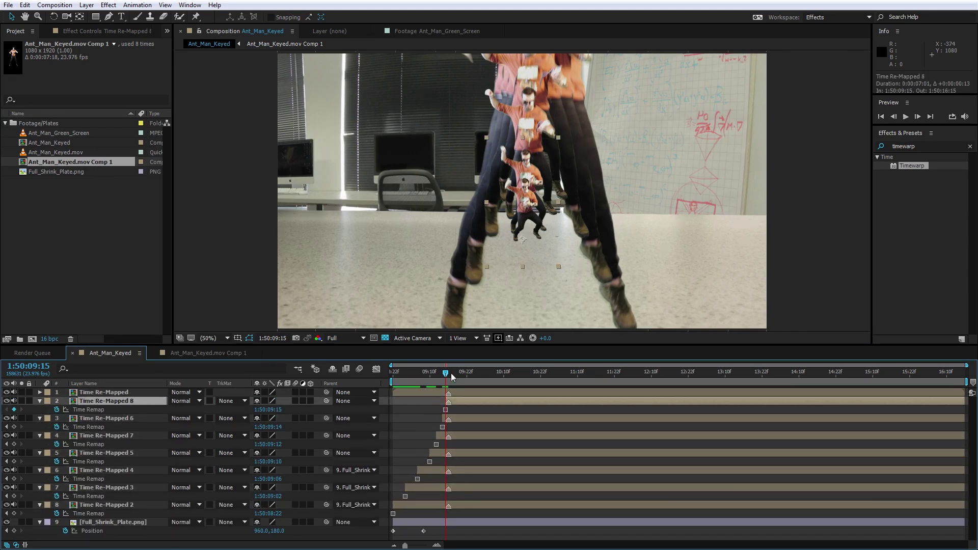
- Return to the first frame, collapse all layers and hide the original Time Re-Mapped layer
left_click_drag(448, 375, 393, 385)
left_click_drag(40, 402, 40, 463)
left_click(101, 394)
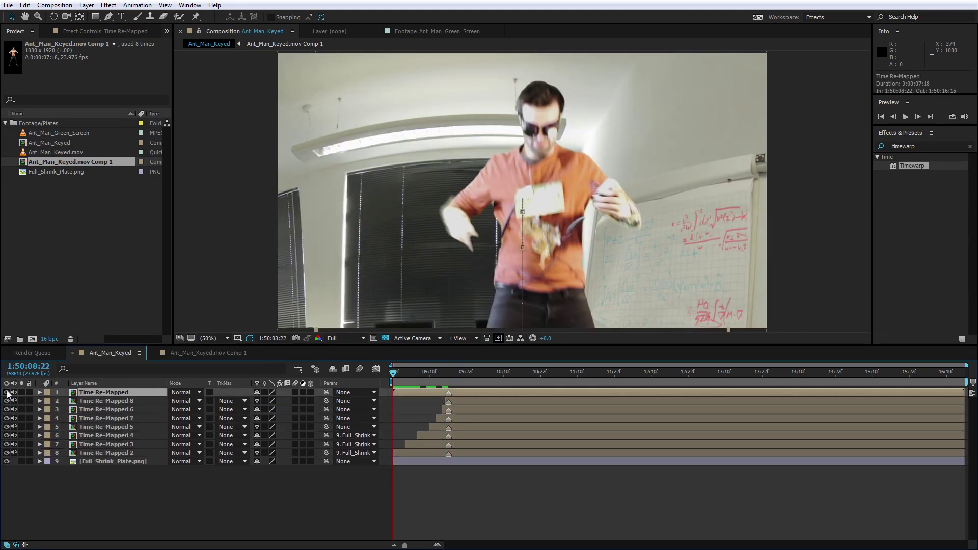
- Try out blending modes such as Hard Light and Multiply on the Time Re-Mapped 2 layer
left_click(106, 453)
left_click(185, 453)
left_click(260, 278)
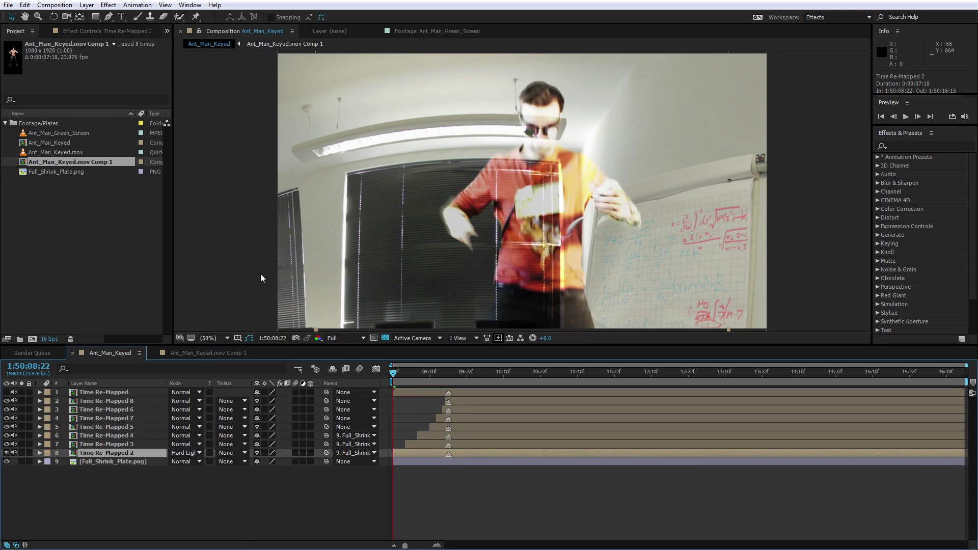
key("shift+=")
key("shift+=")
key("shift+=")
key("shift+=")
key("shift+=")
key("shift+=")
key("shift+=")
key("shift+=")
key("shift+=")
key("shift+=")
key("shift+=")
key("shift+=")
key("shift+=")
key("shift+=")
key("shift+=")
key("shift+=")
key("shift+-")
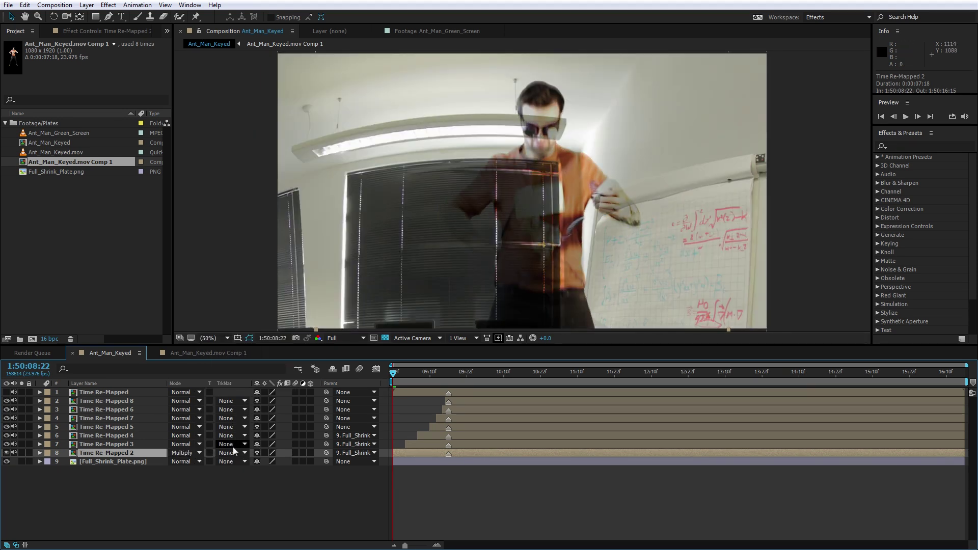
key("shift+=")
key("shift+=")
key("shift+=")
key("shift+=")
key("shift+=")
key("shift+=")
- Set the blending mode of all frozen duplicates, Time Re-Mapped 2 through 8, to Lighten
left_click(149, 401, "shift")
left_click(189, 401)
left_click(223, 220)
left_click(331, 480)
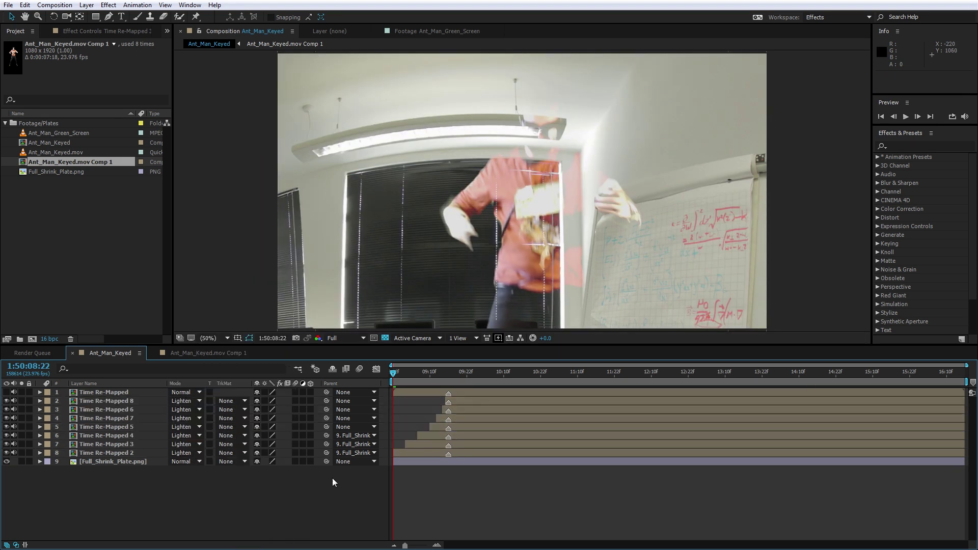
- Apply Brightness & Contrast to Time Re-Mapped 2 and keyframe it to Brightness -150 and Contrast -100 at 1:50:09:02
left_click(942, 144)
type("brigh")
left_click_drag(898, 271, 675, 389)
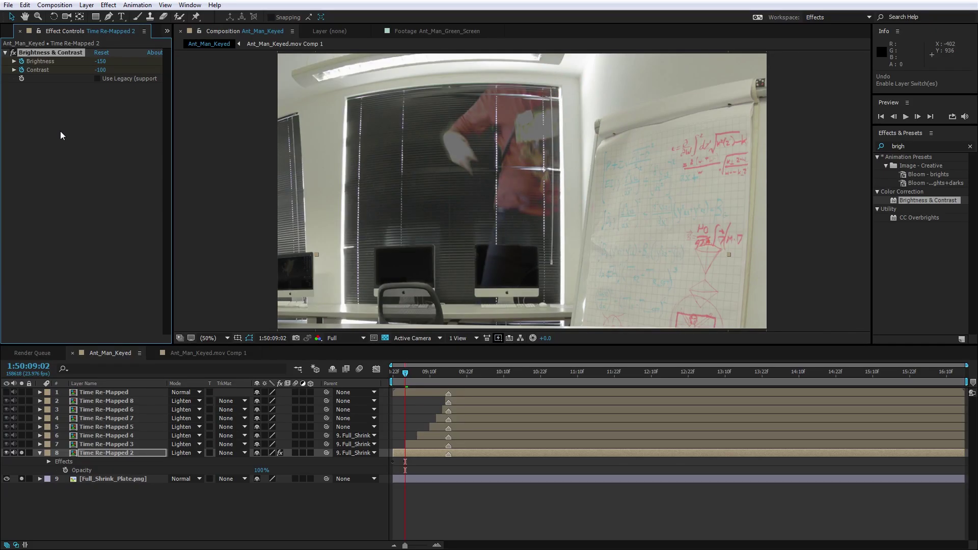
- Show the opacity of Time Re-Mapped 2 and paste its copied Brightness & Contrast animation onto the frozen duplicates above
key("shift+t")
key("ctrl+Up")
key("ctrl+v")
key("ctrl+Up")
key("ctrl+v")
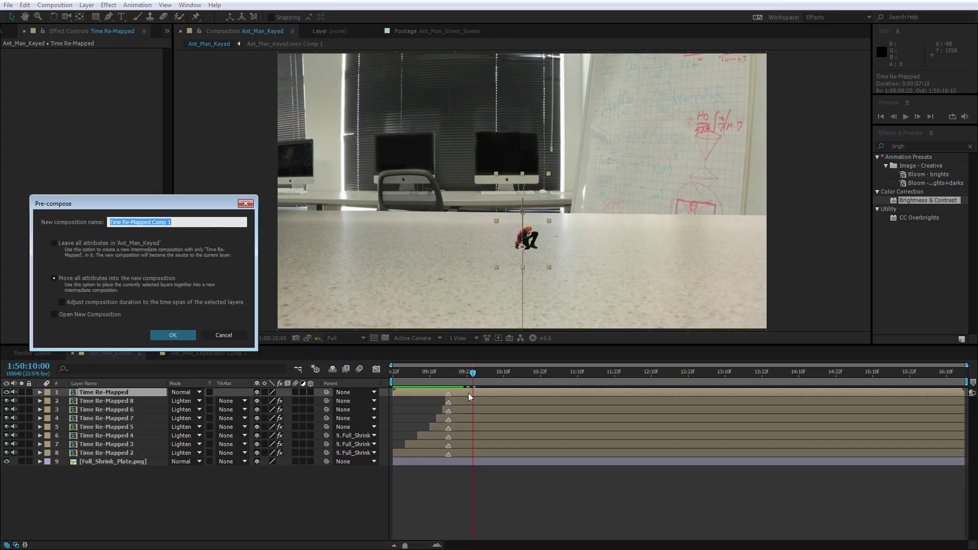
- Pre-compose the Time Re-Mapped layer with all its attributes moved, and hide the shy Time Re-Mapped 2 to 8 layers
left_click(173, 335)
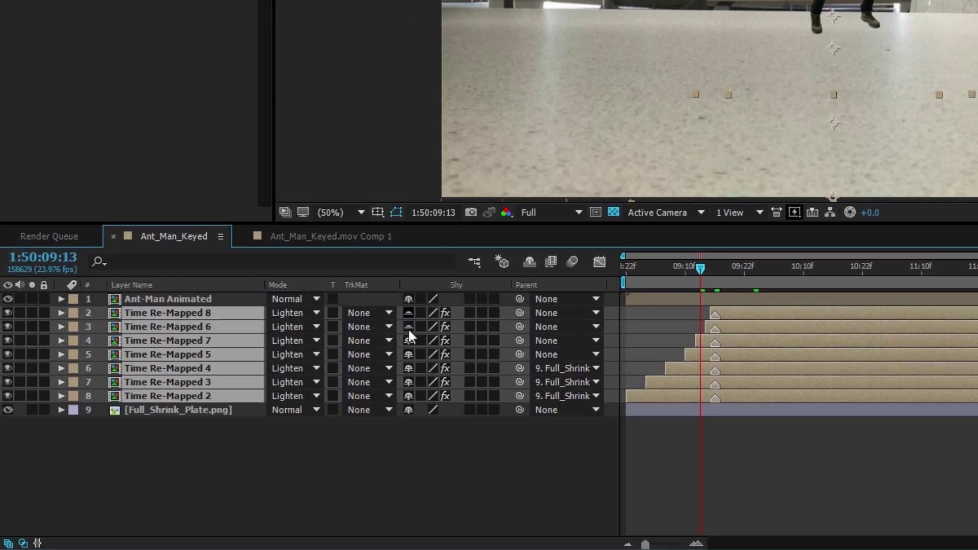
left_click(529, 266)
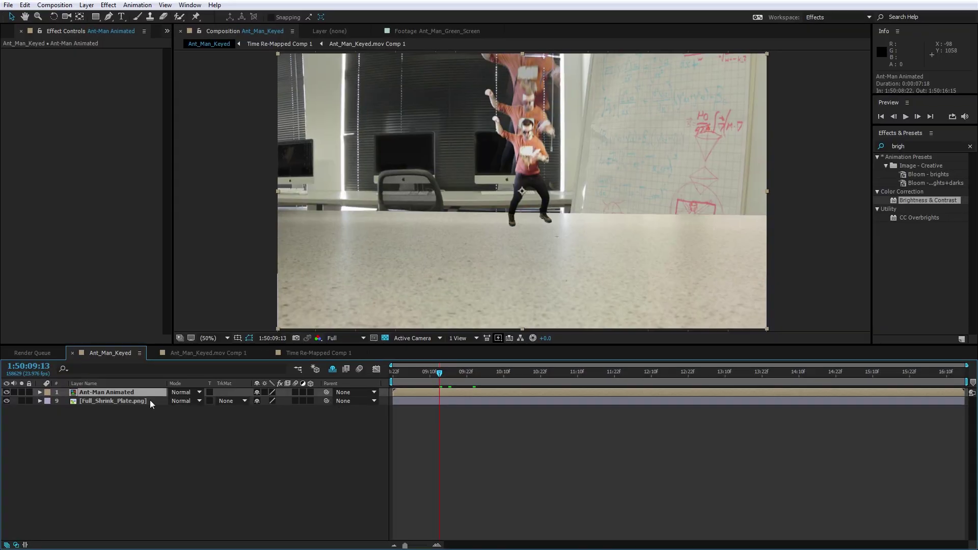
- Duplicate the Ant-Man Animated layer twice and name the copies Ant-Man Reflection and Ant-Man Contact Shadow
key("ctrl+d")
key("Return")
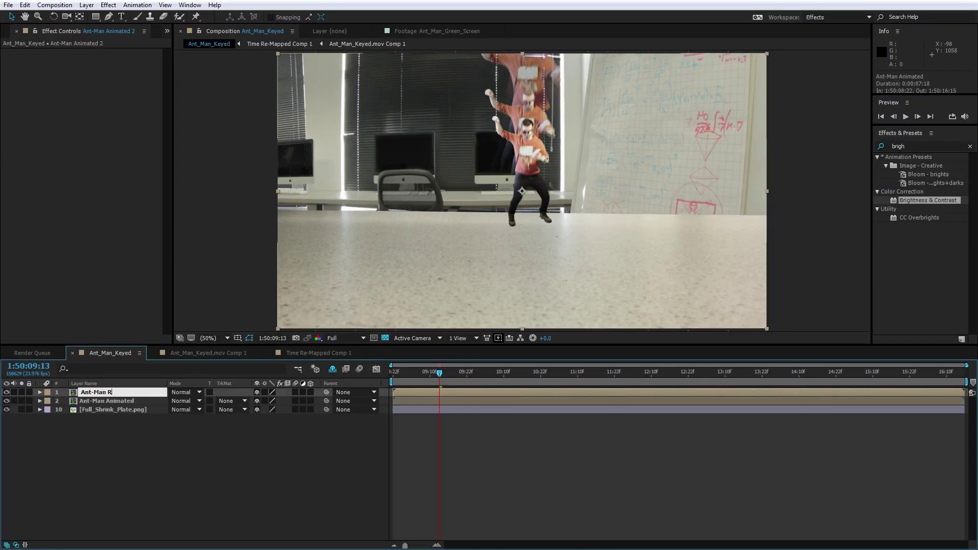
key("ctrl+d")
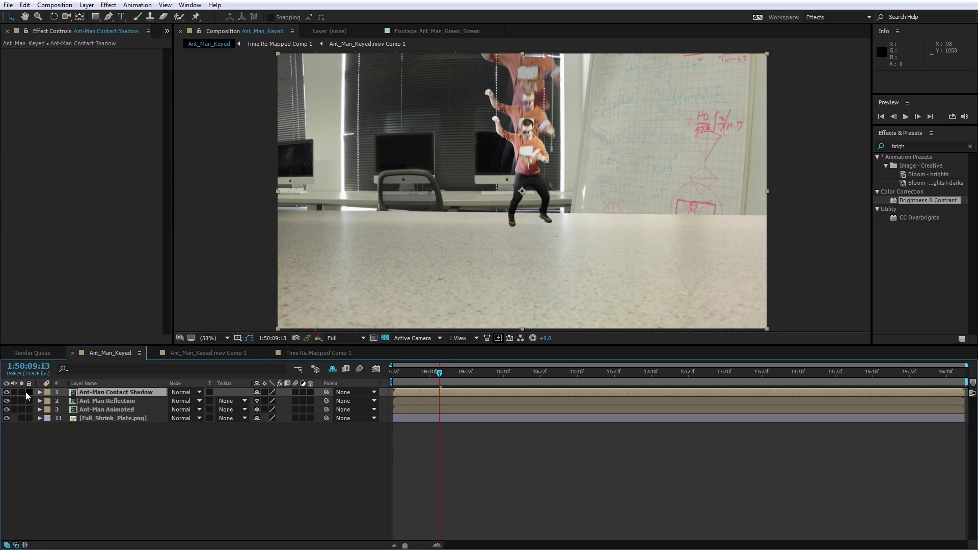
- Flip the Ant-Man Reflection layer vertically and move it down beneath the figure's feet
right_click(133, 400)
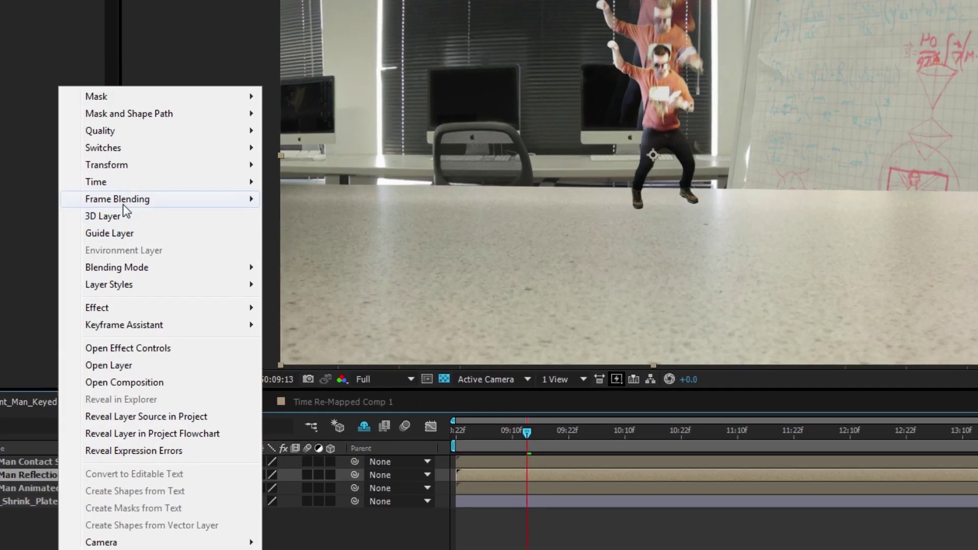
mouse_move(179, 196)
left_click(302, 298)
left_click_drag(537, 439, 581, 446)
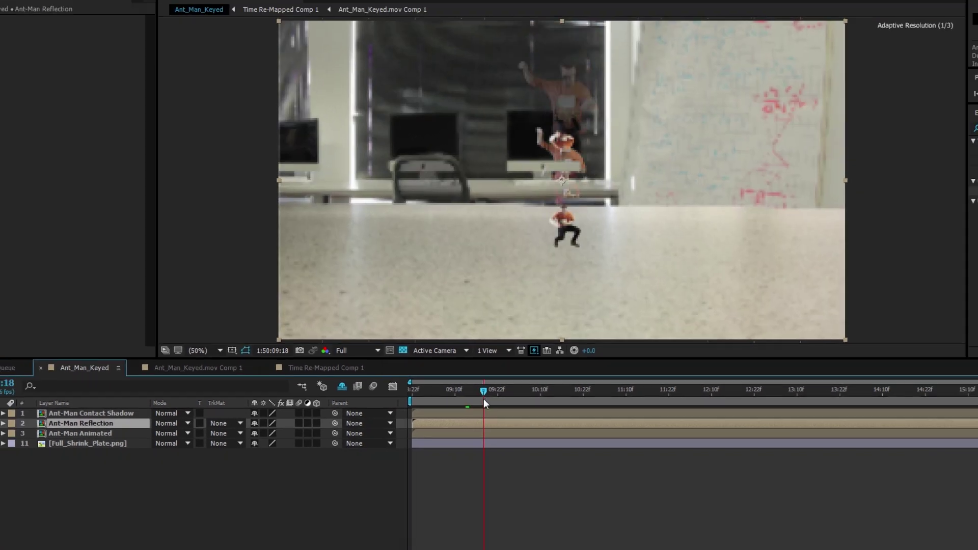
- Keyframe the Ant-Man Reflection layer's Position from 960, 1646 to 960, 984 over about four frames around 1:50:09:10
left_click_drag(467, 372, 435, 377)
key("p")
left_click(65, 410)
key("Page_Up")
key("Page_Up")
key("Page_Up")
key("Page_Up")
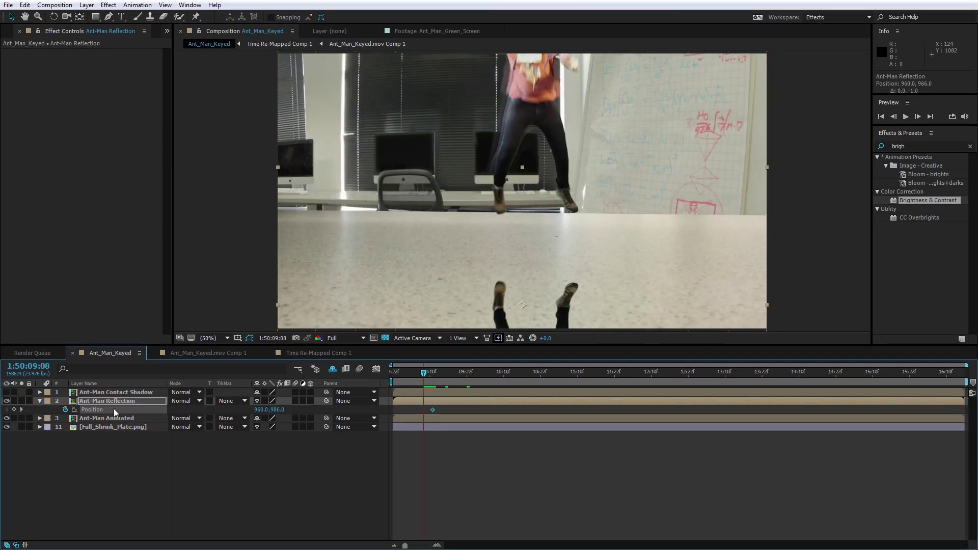
key("shift+Down")
key("shift+Down")
key("shift+Down")
key("shift+Down")
key("shift+Down")
key("shift+Down")
key("shift+Down")
key("shift+Down")
key("shift+Down")
key("shift+Down")
key("shift+Down")
key("shift+Down")
key("shift+Down")
key("shift+Down")
key("shift+Down")
key("shift+Down")
key("shift+Down")
key("shift+Down")
key("shift+Down")
key("shift+Down")
key("Page_Down")
key("Page_Down")
key("Page_Down")
key("Page_Down")
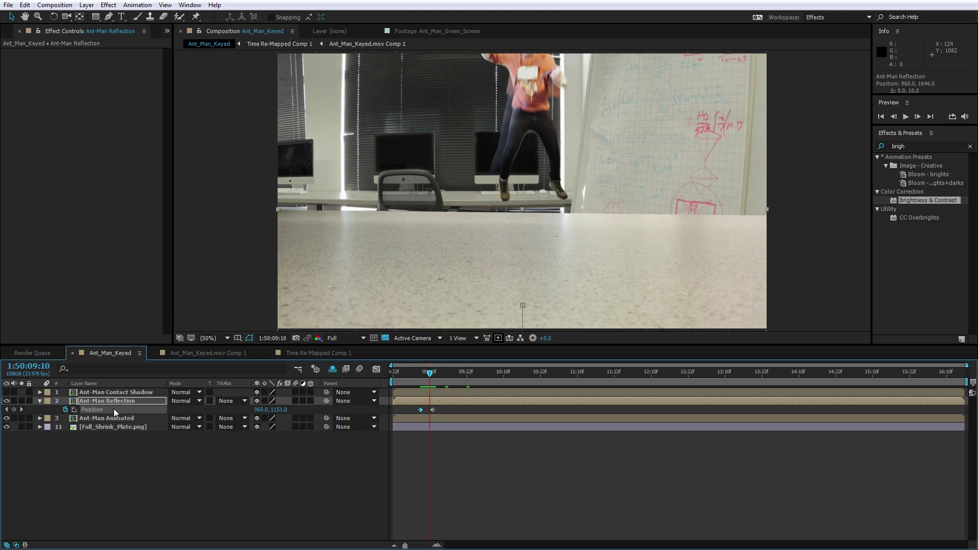
left_click_drag(436, 378, 473, 378)
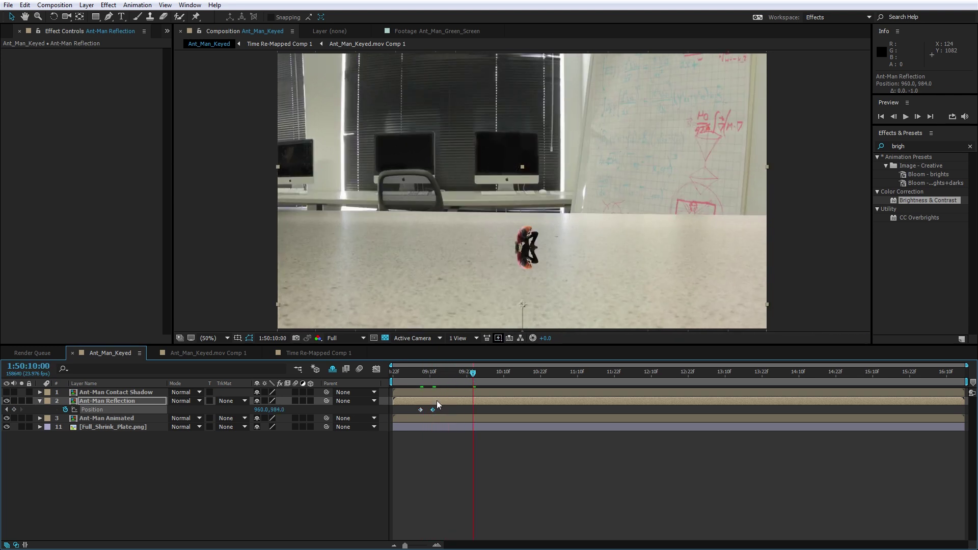
- Pre-compose the Ant-Man Reflection layer as Reflection Animated and place it beneath Ant-Man Animated
key("ctrl+shift+c")
type("Reflection Animated")
key("Return")
left_click_drag(123, 403, 127, 414)
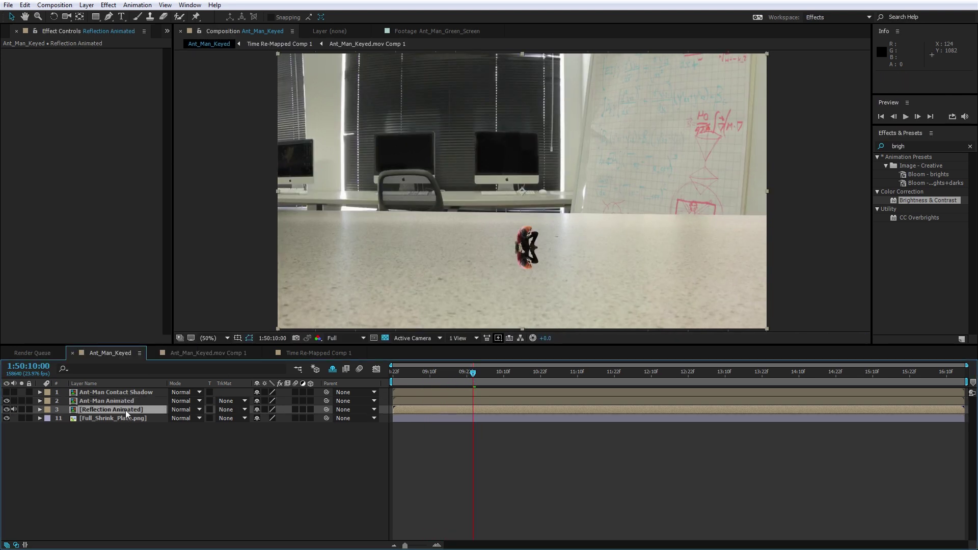
- Mask the lower part of Reflection Animated with a full-width rectangle, feather it 82 pixels and invert it
left_click_drag(472, 371, 448, 373)
key("q")
mouse_move(255, 281)
left_mouse_down()
mouse_move(419, 316)
mouse_move(789, 333)
left_mouse_up()
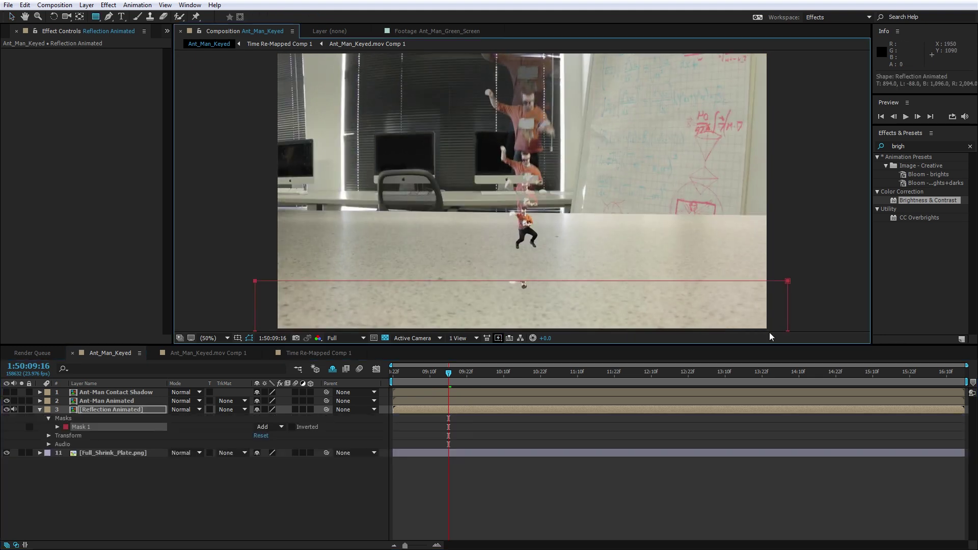
key("f")
mouse_move(268, 426)
left_mouse_down()
mouse_move(278, 429)
mouse_move(270, 428)
left_mouse_up()
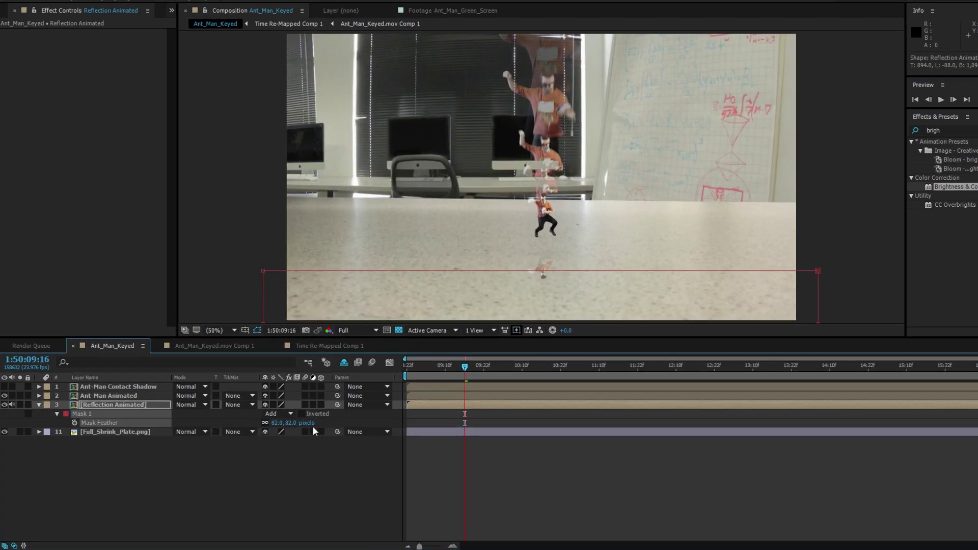
left_click(291, 418)
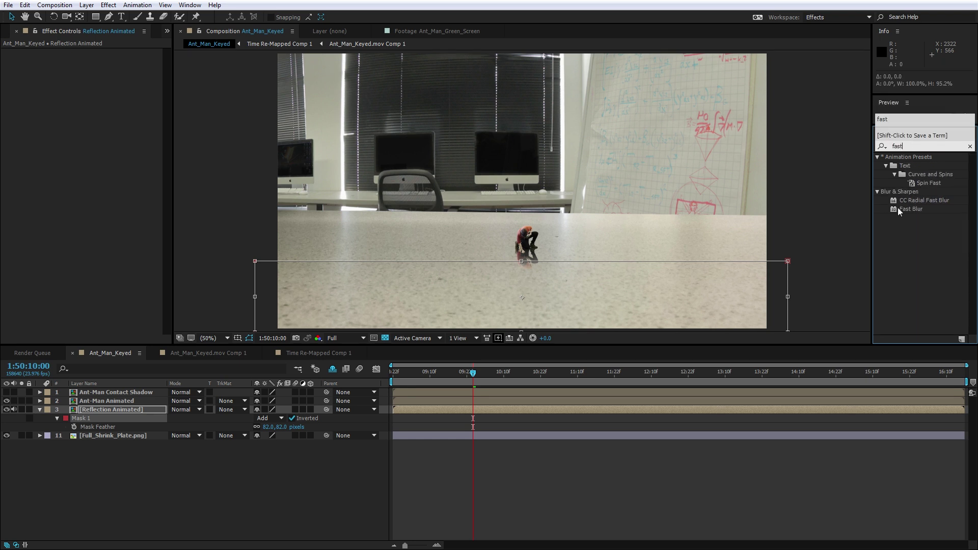
- Apply Fast Blur to the Reflection Animated layer and raise its blurriness to soften the reflection
left_click_drag(899, 210, 485, 255)
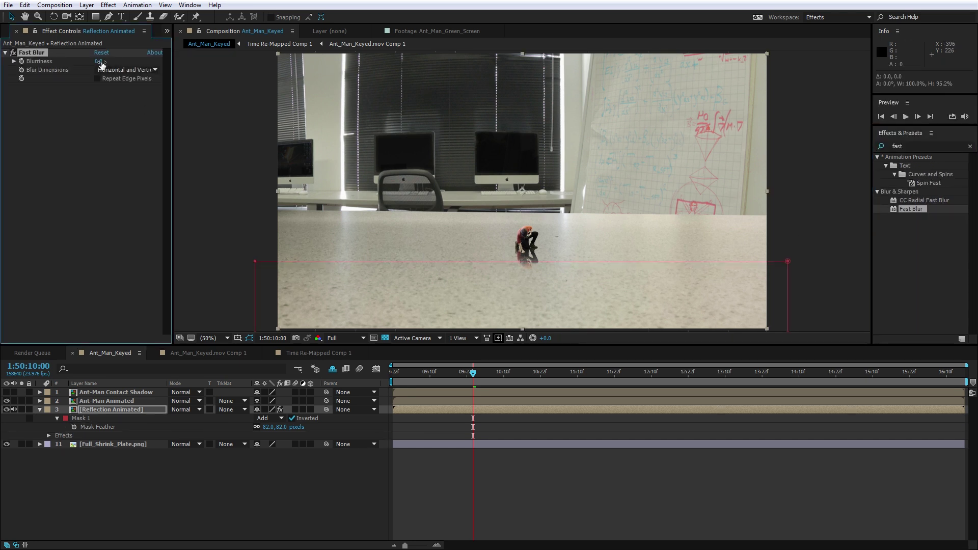
left_click_drag(101, 63, 103, 62)
- Place the Ant-Man Contact Shadow layer beneath Ant-Man Animated and solo both layers
left_click(124, 393)
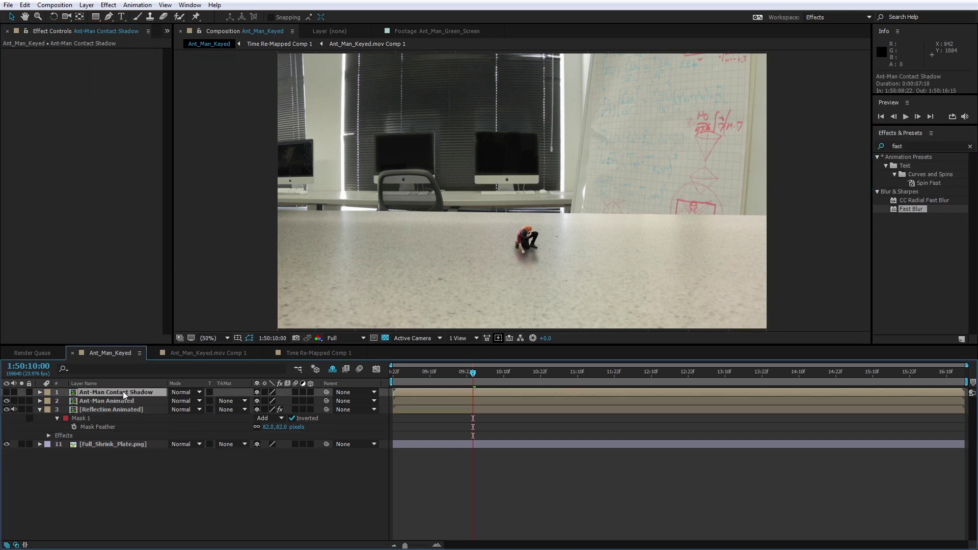
left_click_drag(99, 394, 80, 406)
left_click(21, 401)
scroll(507, 276, "up", 2)
left_click_drag(507, 276, 488, 64)
scroll(488, 63, "up", 1)
key("g")
left_click(21, 392)
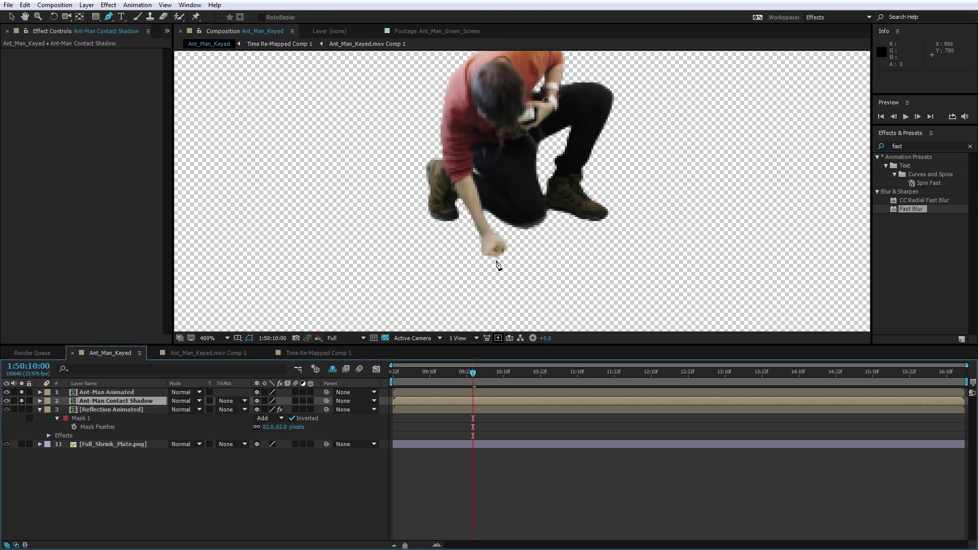
- Draw four flat rounded masks on Ant-Man Contact Shadow around the fist, the knee and both feet
mouse_move(459, 255)
left_mouse_down()
mouse_move(472, 265)
mouse_move(529, 249)
left_mouse_up()
left_click_drag(513, 239, 478, 235)
left_click(458, 255)
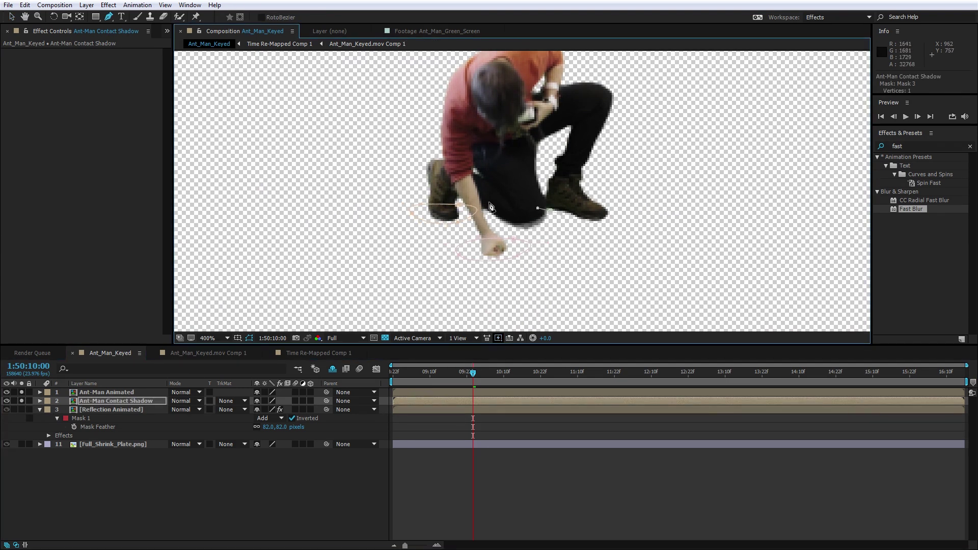
key("m")
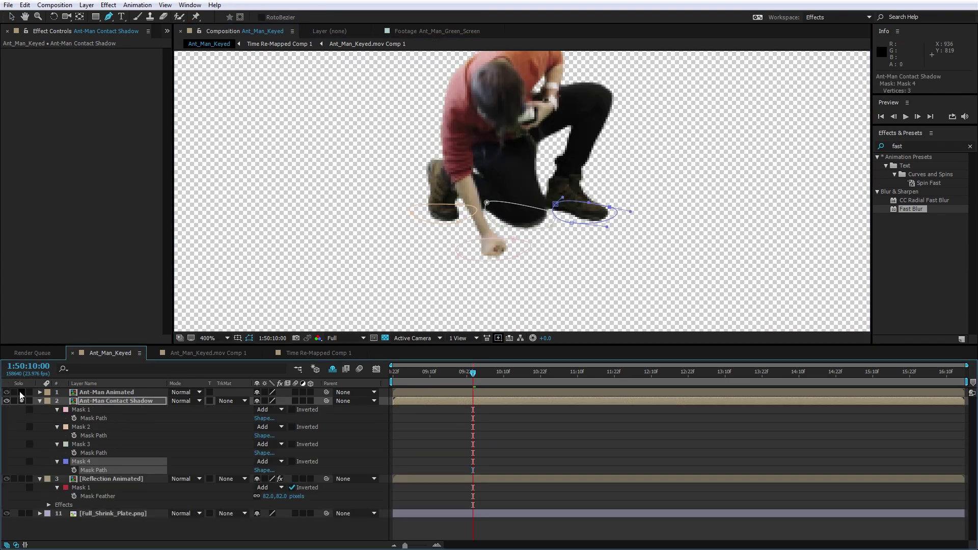
- Apply a black Fill effect to the Ant-Man Contact Shadow layer and show all layers again by ending the solo
left_click(908, 148)
type("fill")
left_click_drag(902, 209, 510, 403)
left_click(100, 78)
left_click(227, 323)
left_click(331, 197)
left_click(332, 195)
left_click(22, 401)
left_click(132, 402)
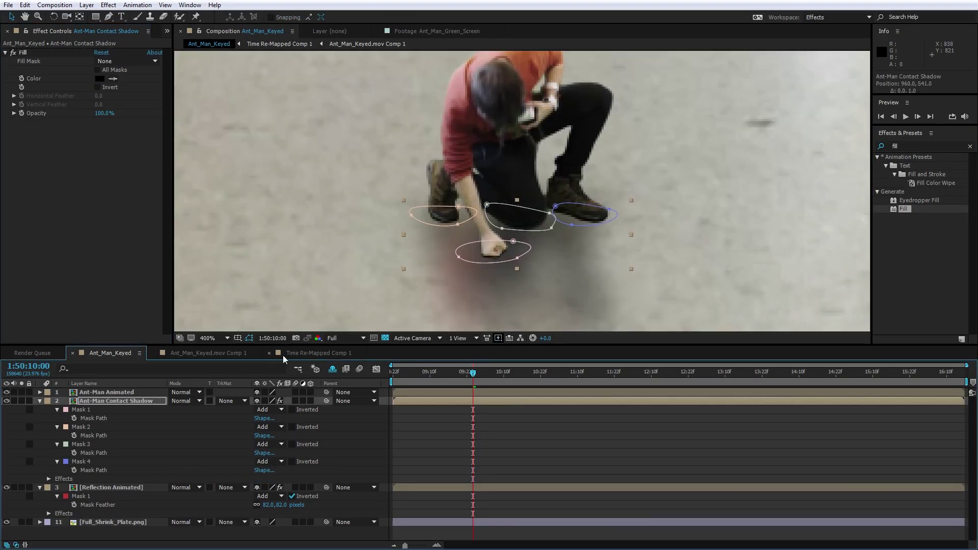
- Apply Fast Blur to the Ant-Man Contact Shadow layer with a Blurriness of 3
left_click(908, 146)
type("fast")
left_click_drag(911, 209, 563, 403)
left_click(96, 129)
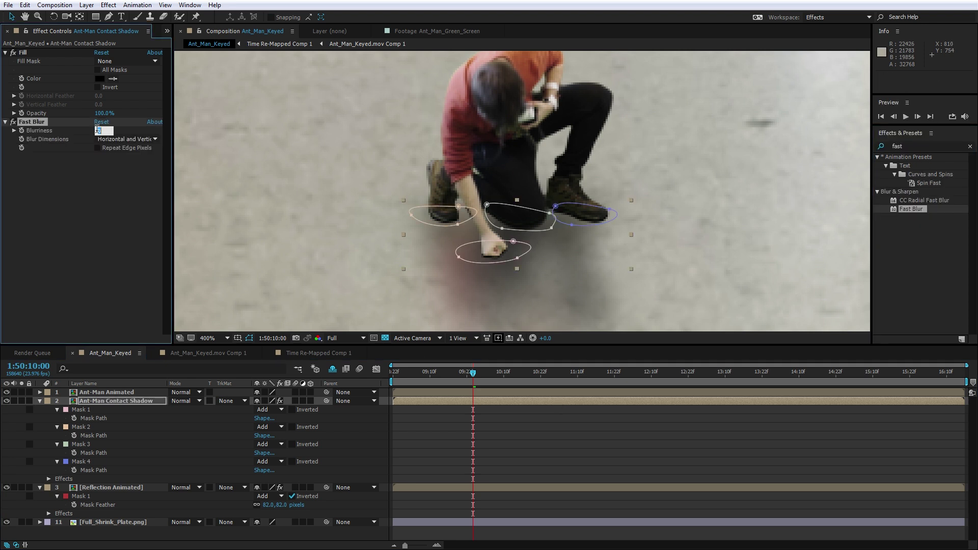
type("3")
key("Return")
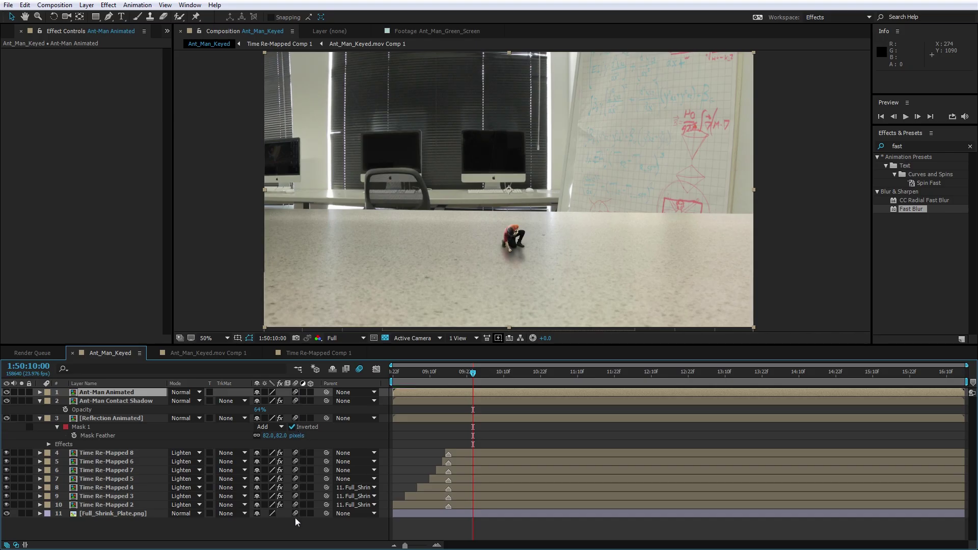
- Pre-compose all layers, from Ant-Man Animated to Full_Shrink_Plate.png, into a composition named Camera Shake
left_click(131, 515)
left_click(131, 395, "shift")
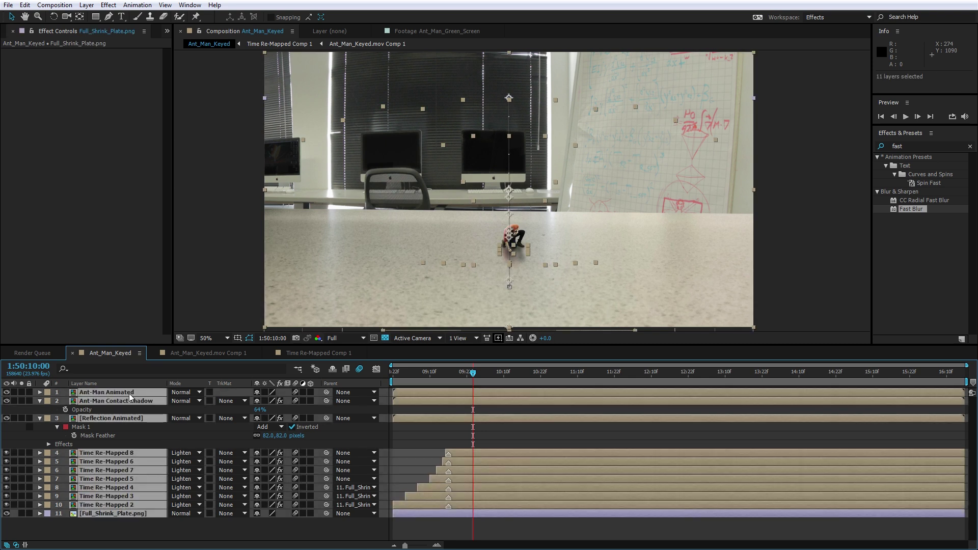
key("ctrl+shift+c")
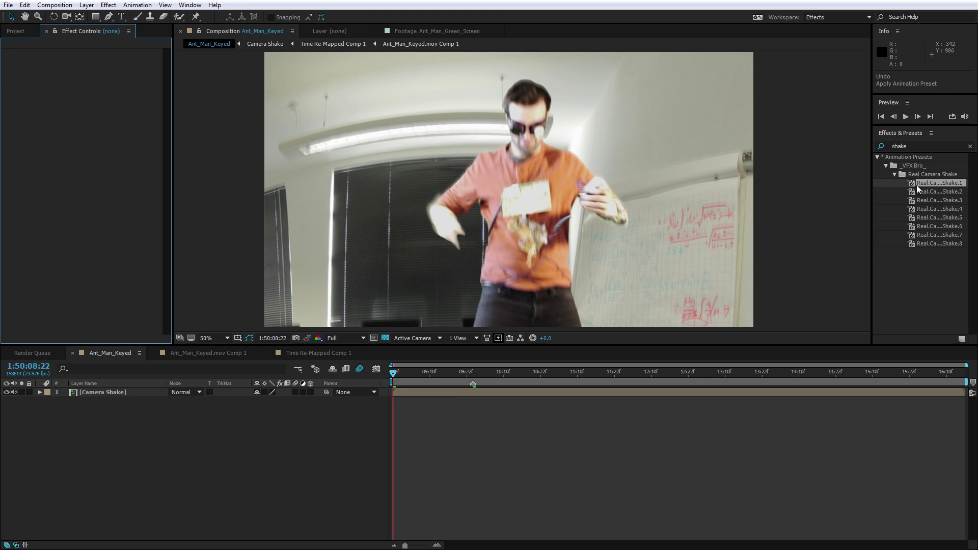
- Apply the first Real Camera Shake preset to the Camera Shake layer and keyframe its Shake Amount at 3 at 1:50:08:22
left_click(615, 397)
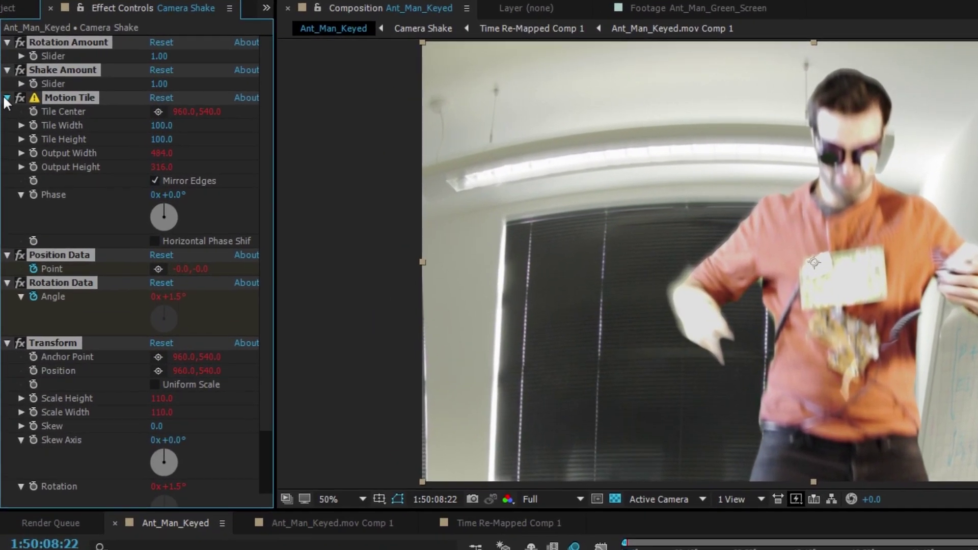
left_click(7, 97, "ctrl")
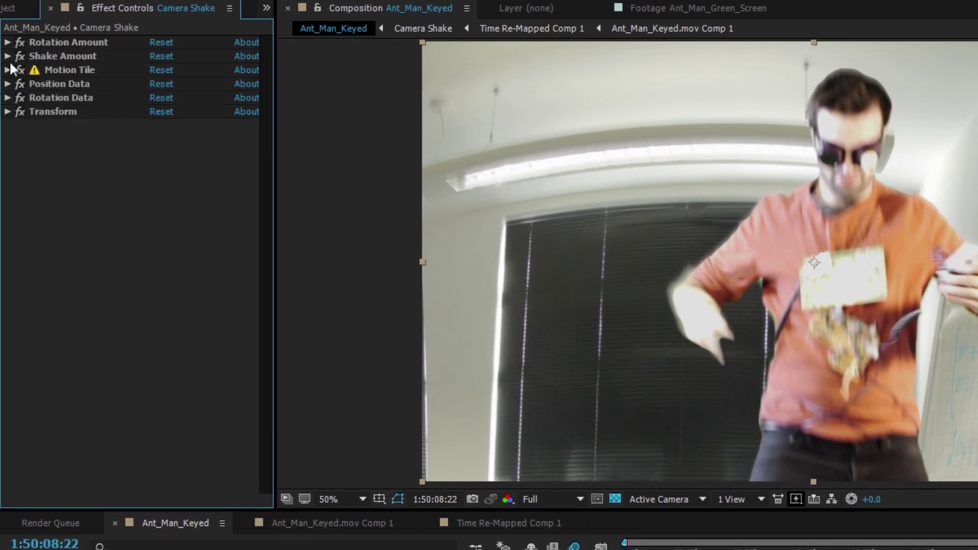
left_click(7, 69)
left_click(7, 41)
left_click(67, 70)
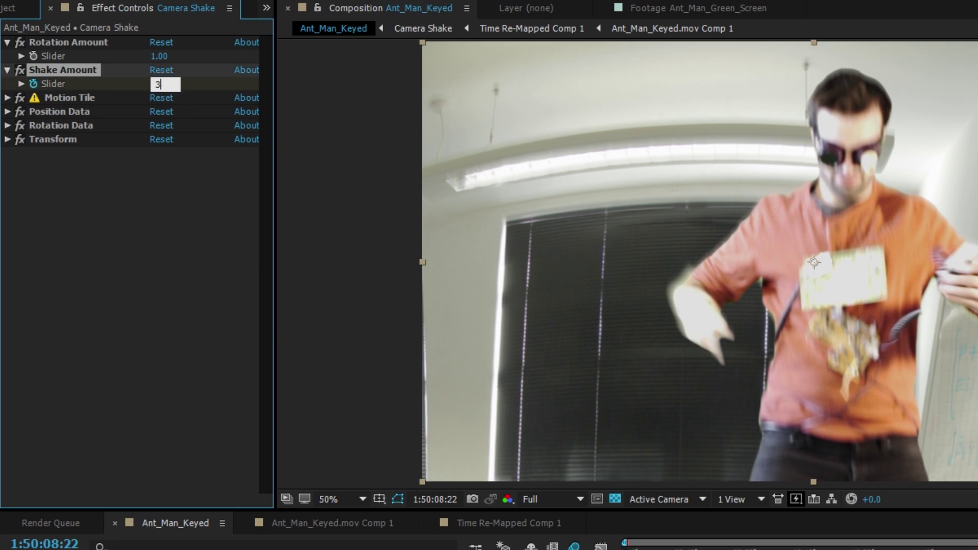
key("Return")
- Keyframe the Shake Amount at 0.5 at 1:50:10:00 and reveal the layer's keyframes in the timeline
left_click(755, 548)
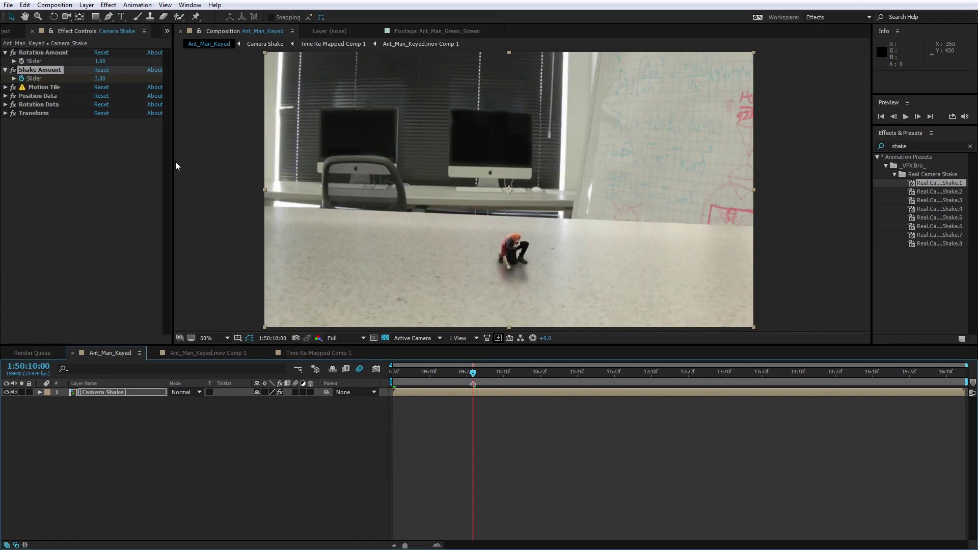
left_click(100, 78)
type(".5")
key("Return")
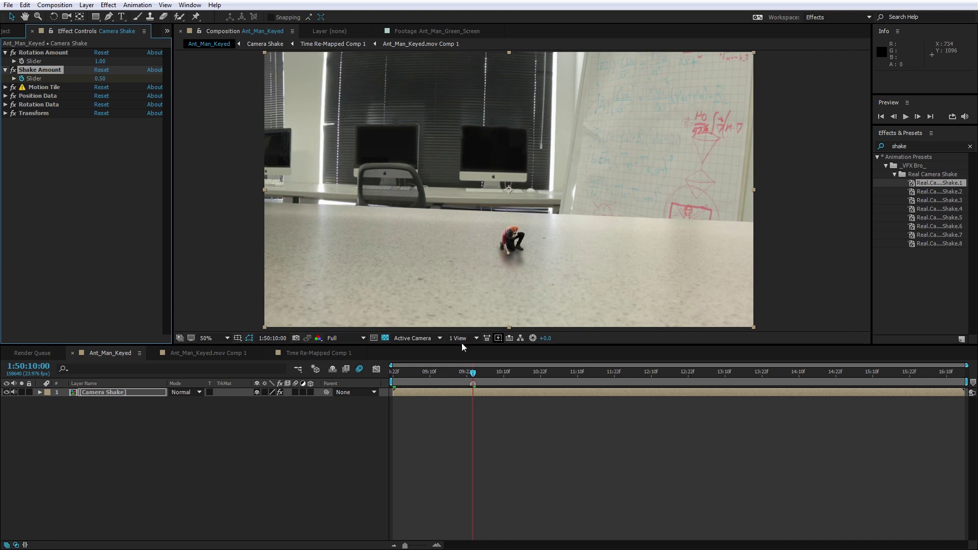
left_click(481, 383)
key("u")
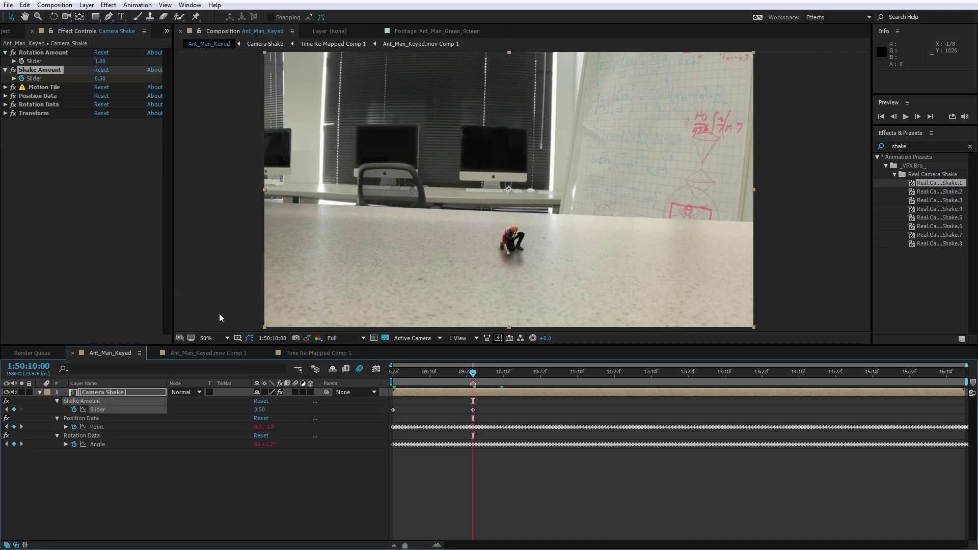
- Keyframe the Rotation Amount from 1.00 at 1:50:10:00 to -1.00 at 1:50:12:09 and preview the shake
left_click(21, 63)
key("space")
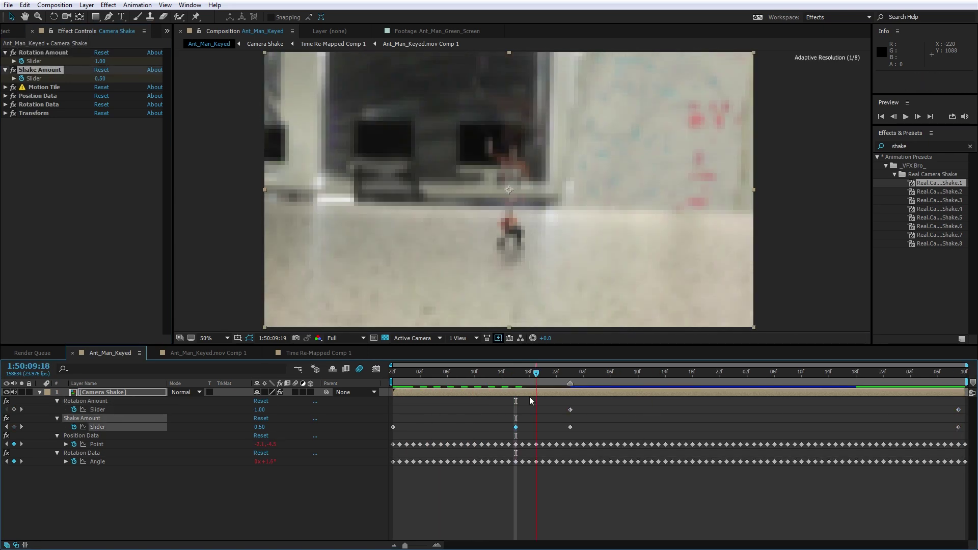
- Keyframe the Shake Amount at 2.00 at 1:50:09:20 and retime the Rotation Amount keyframes to start at that frame
left_click_drag(523, 392, 614, 392)
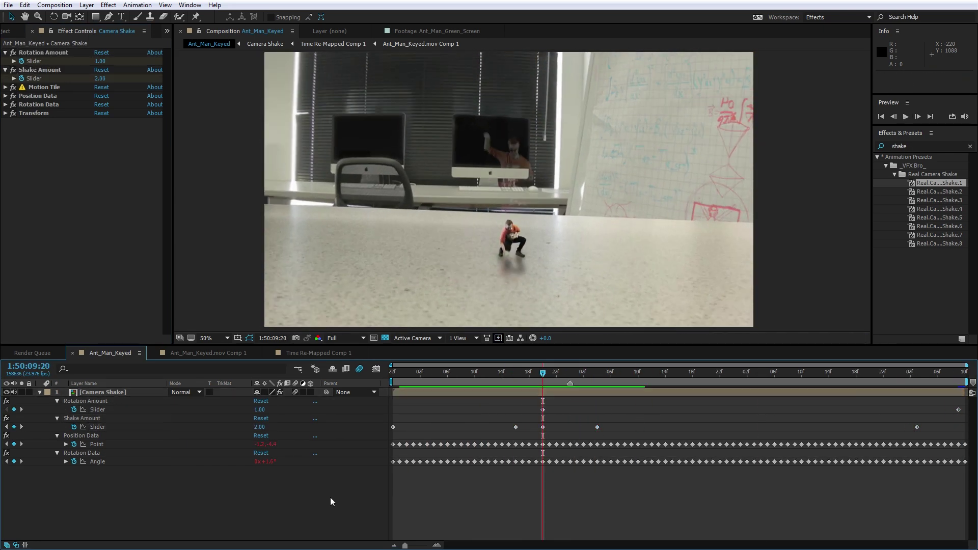
left_click(550, 391)
left_click_drag(549, 391, 545, 391)
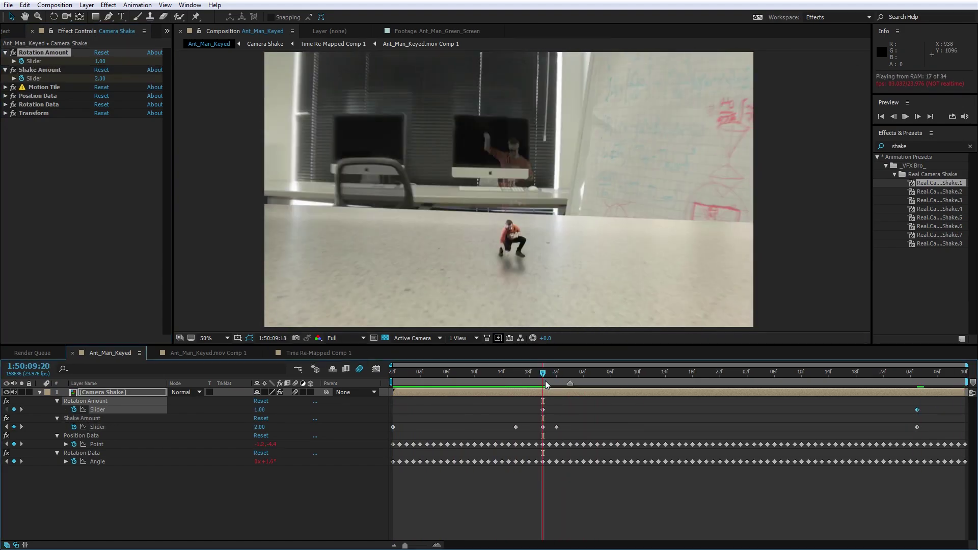